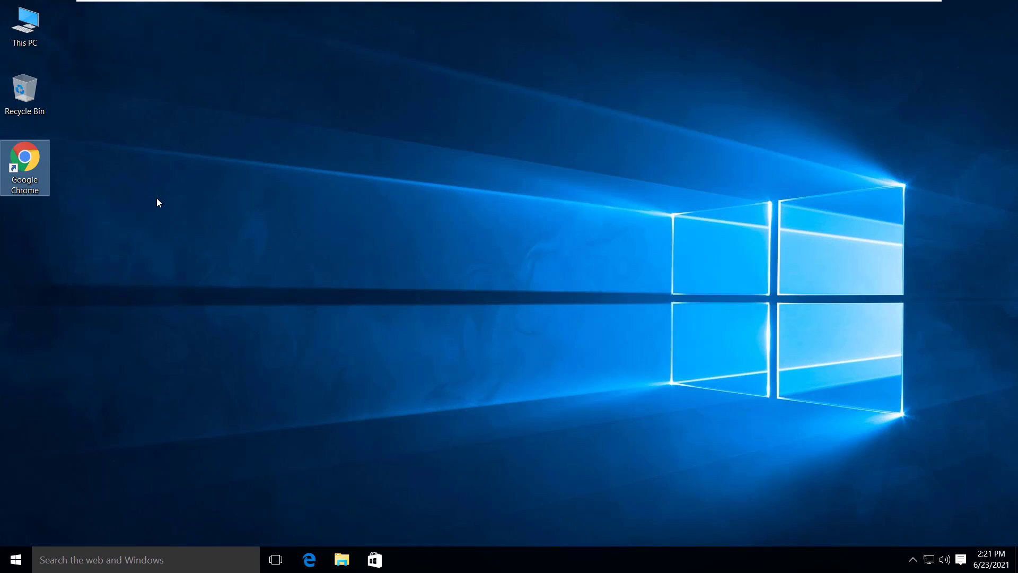
# - In Chrome, search Google for 'netacad cisco' and open the NetAcad Cisco Packet Tracer page
pyautogui.doubleClick(29, 159)
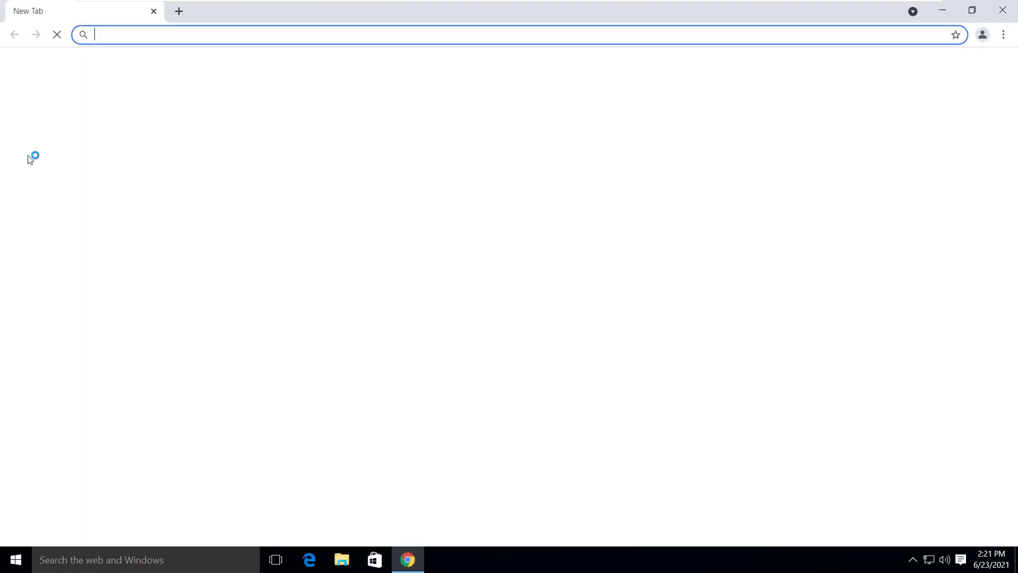
pyautogui.write('n')
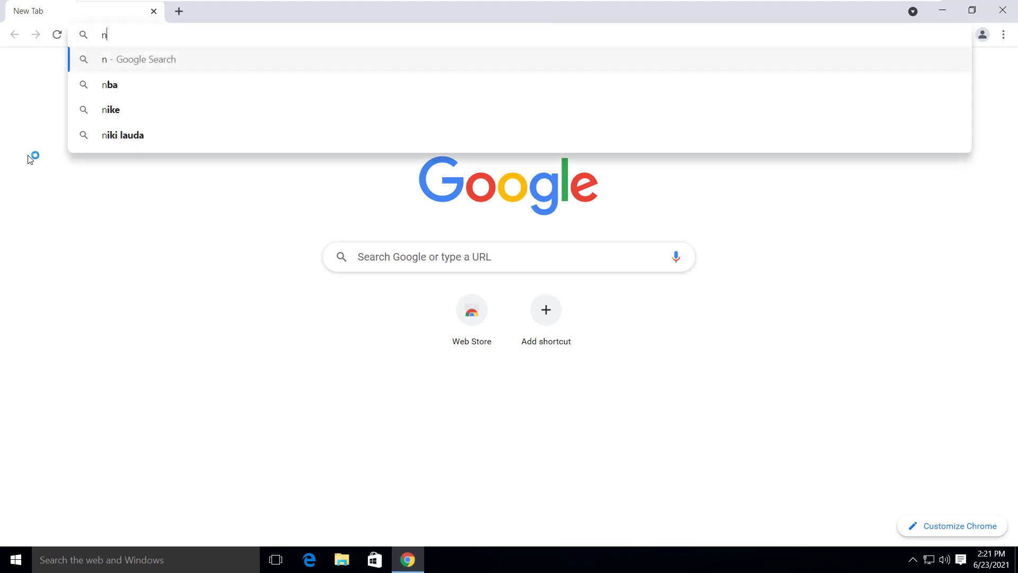
pyautogui.write('etacad cisco')
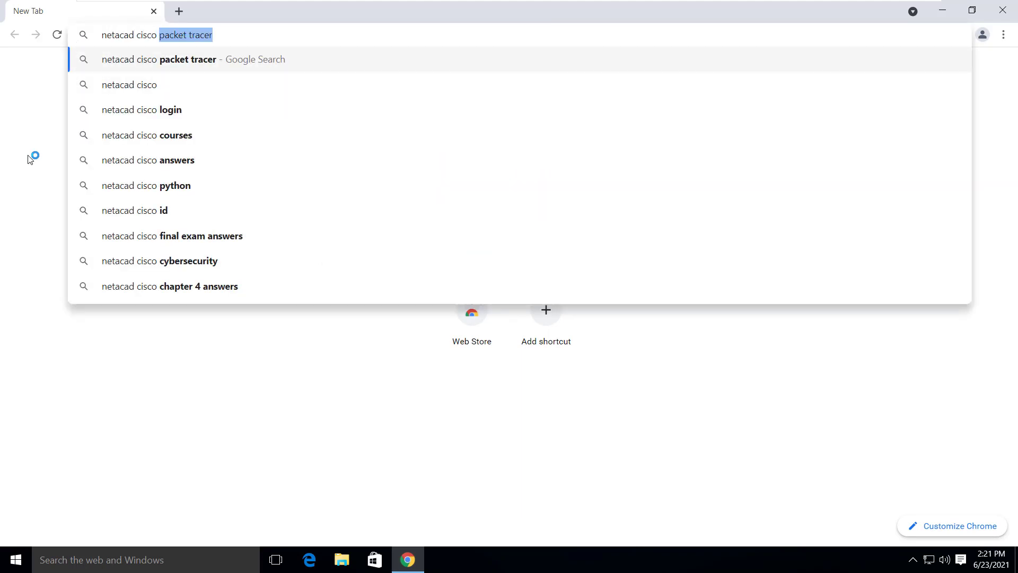
pyautogui.press('Return')
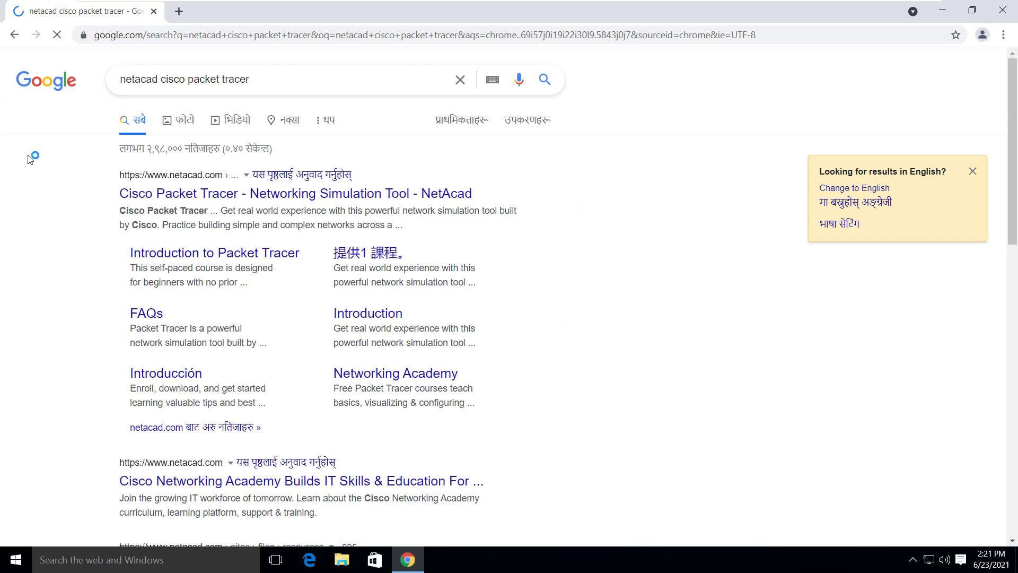
pyautogui.click(161, 199)
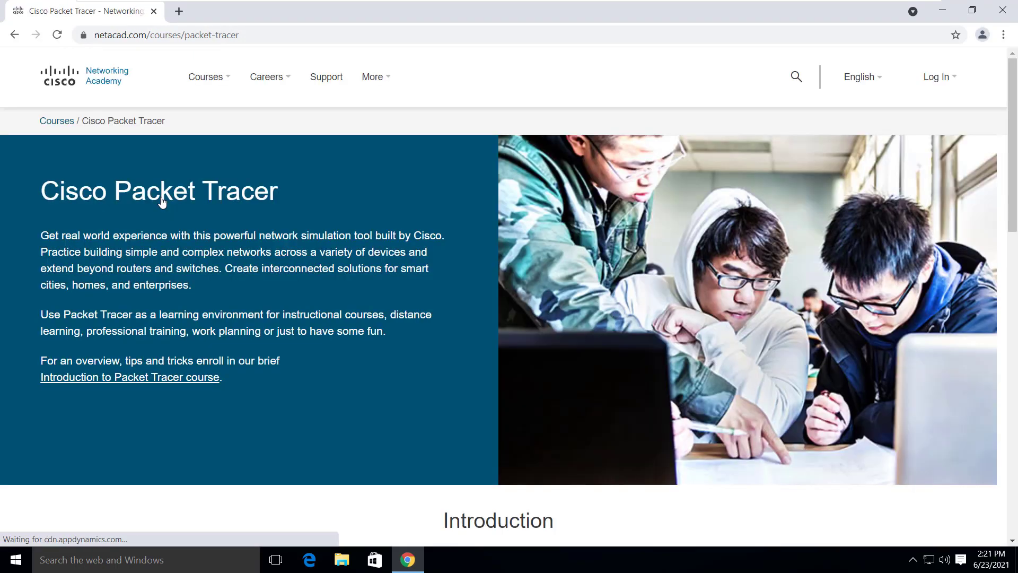
# - Scroll to the It's Free section, then open the 'Introduction to Packet Tracer' course page
pyautogui.scroll(-4, 205, 221)
pyautogui.scroll(-3, 205, 221)
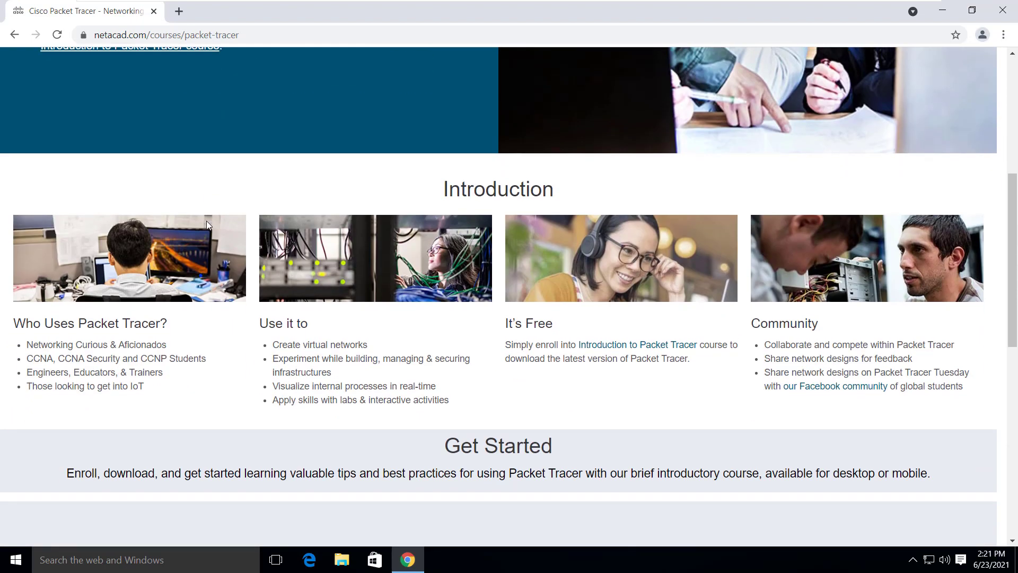
pyautogui.scroll(-3, 206, 221)
pyautogui.scroll(-7, 207, 225)
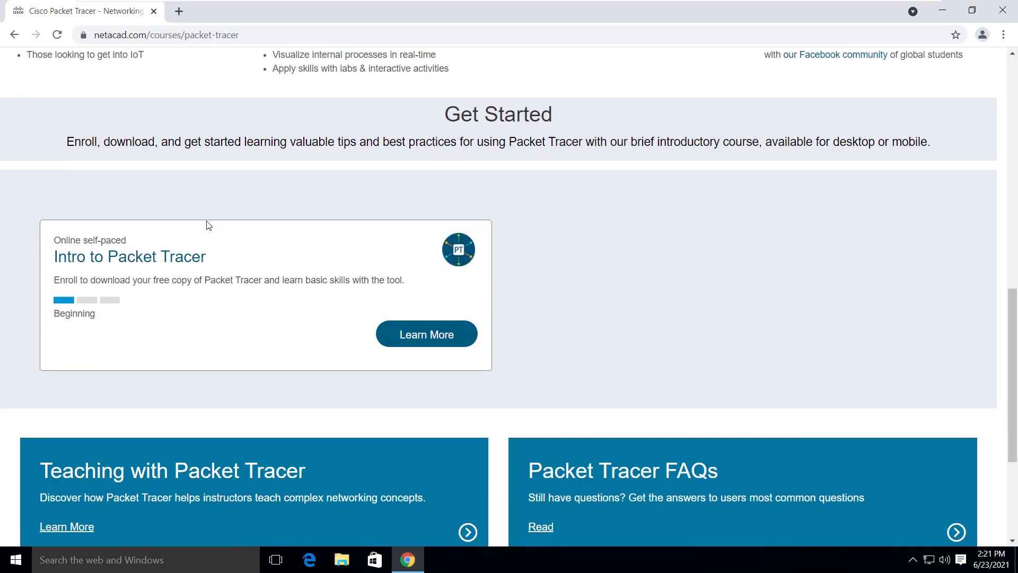
pyautogui.scroll(7, 207, 225)
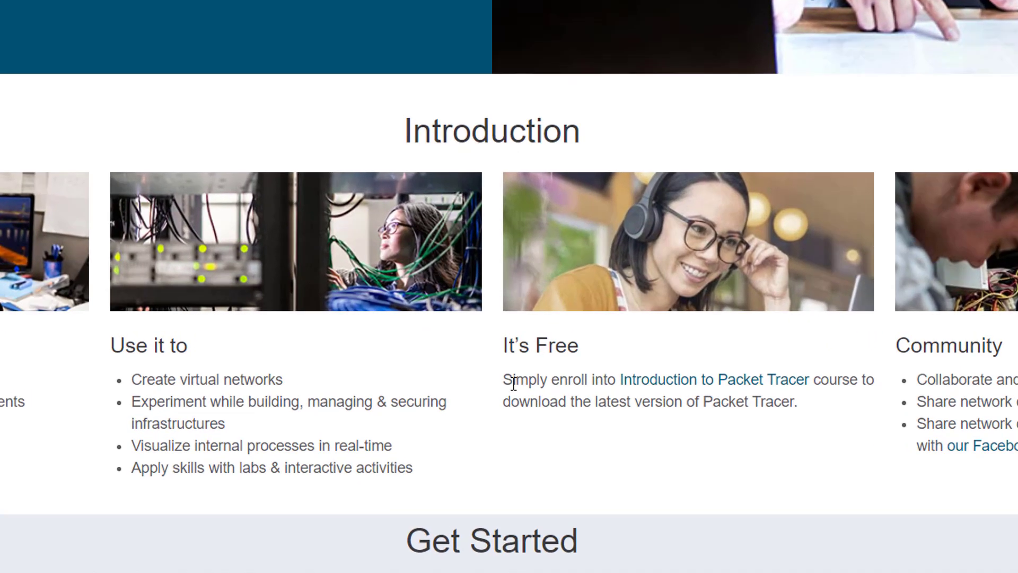
pyautogui.moveTo(503, 195); pyautogui.dragTo(552, 215)
pyautogui.moveTo(578, 383); pyautogui.dragTo(867, 444)
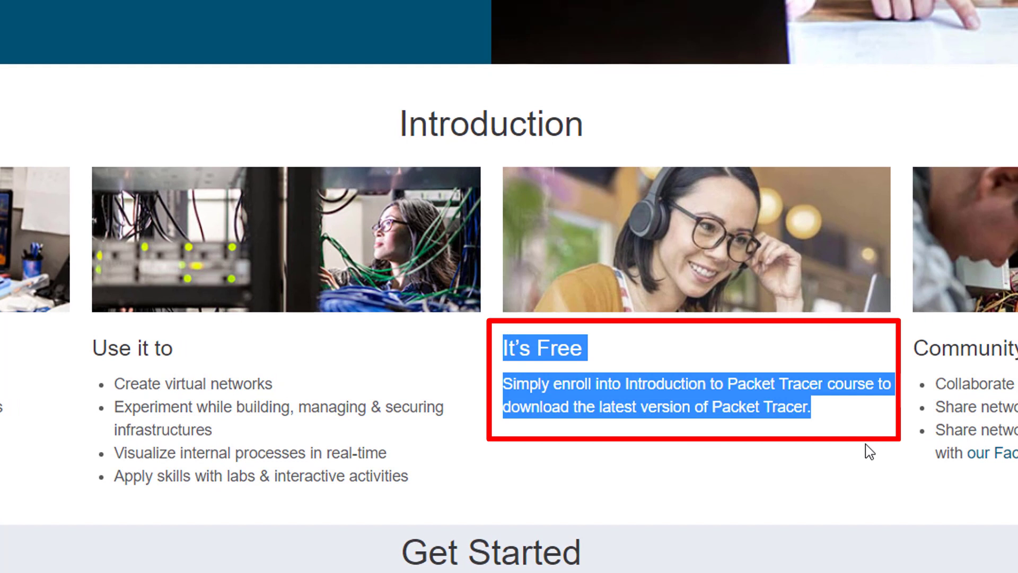
pyautogui.click(864, 448)
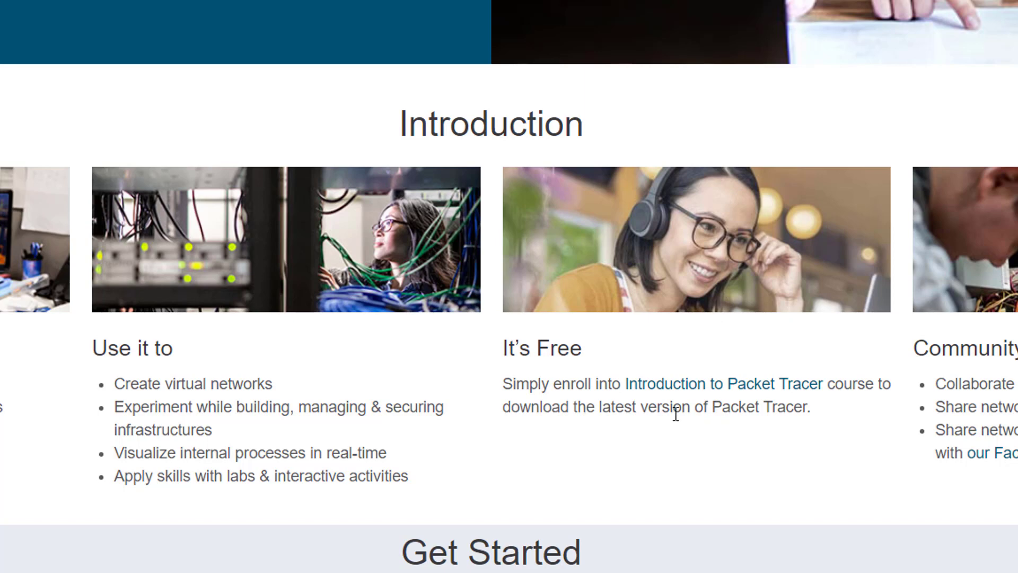
pyautogui.click(689, 392)
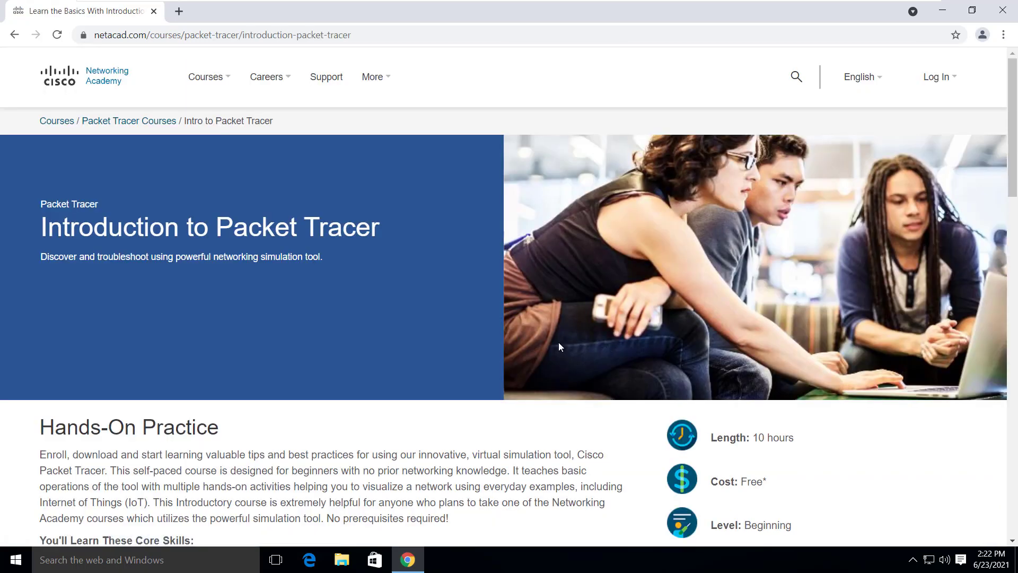
# - Start the sign-up for the Introduction to Packet Tracer course in English
pyautogui.scroll(-5, 488, 291)
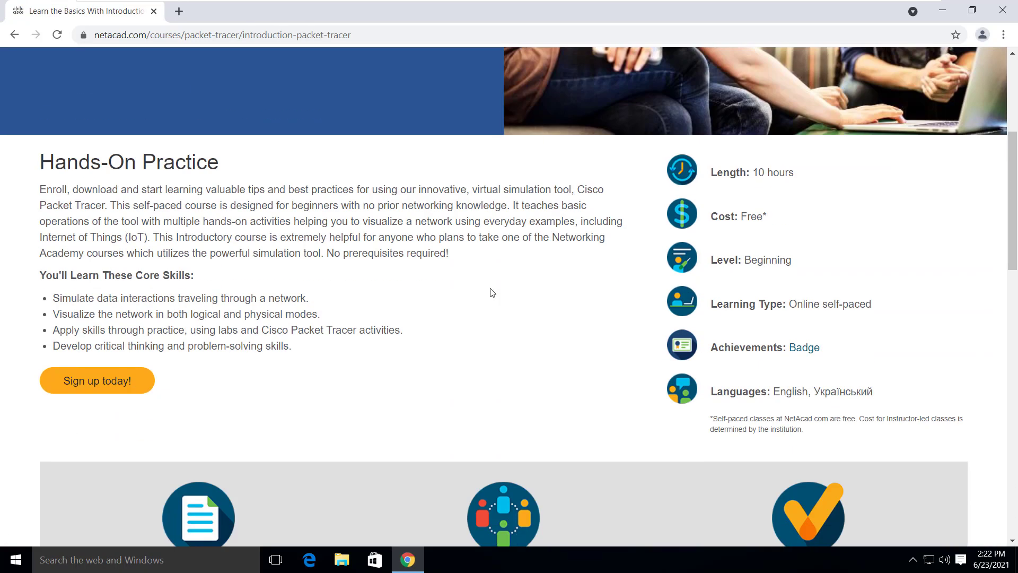
pyautogui.moveTo(68, 384)
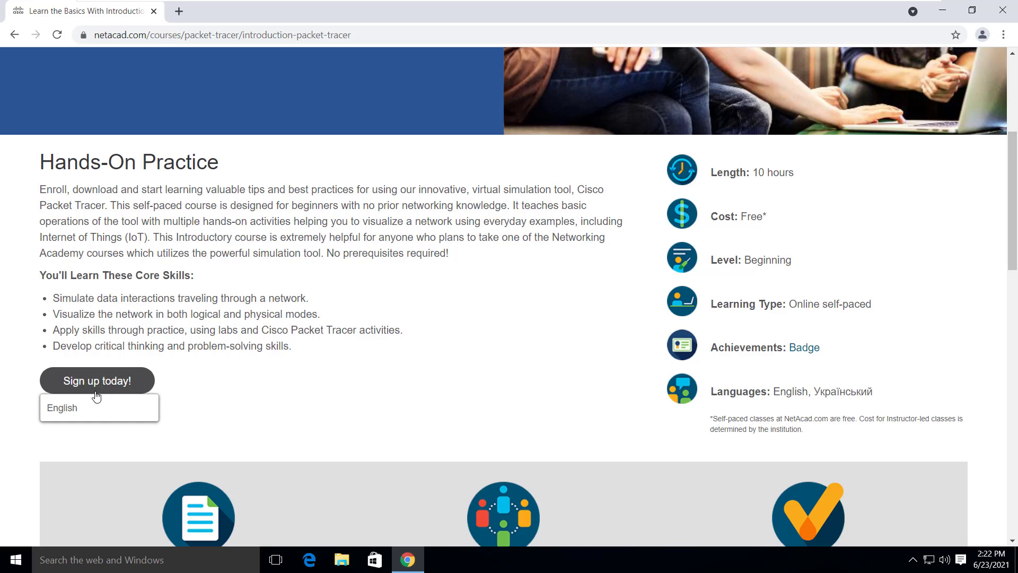
pyautogui.click(89, 412)
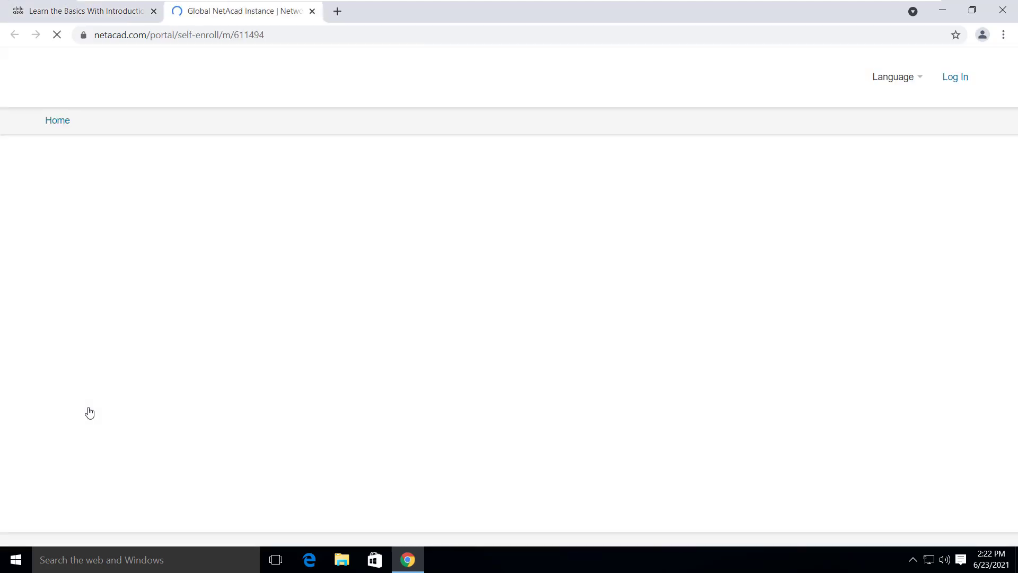
pyautogui.scroll(-2, 196, 324)
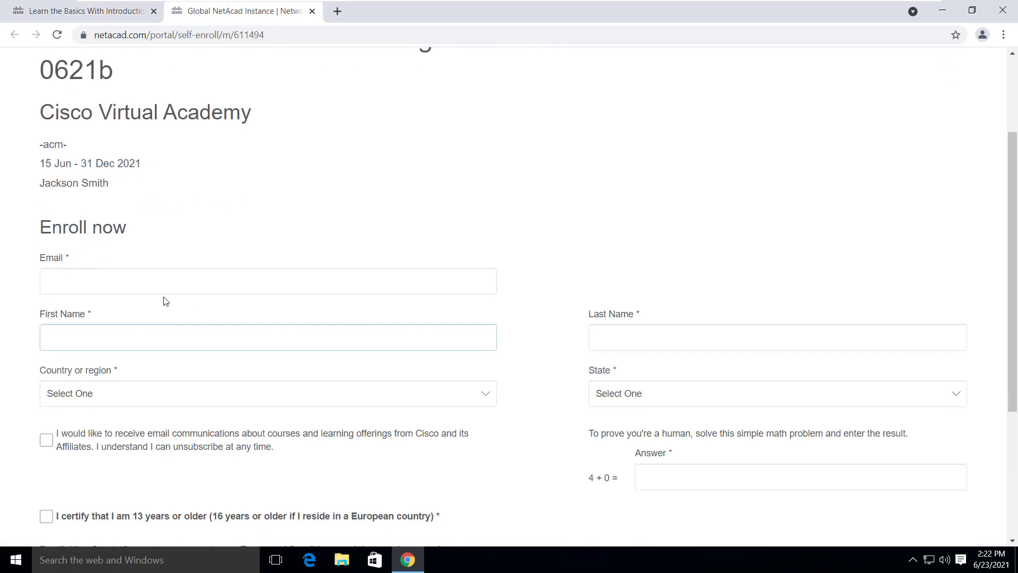
# - Fill in the email address, first name and last name on the enrollment form
pyautogui.click(166, 281)
pyautogui.write('trainer')
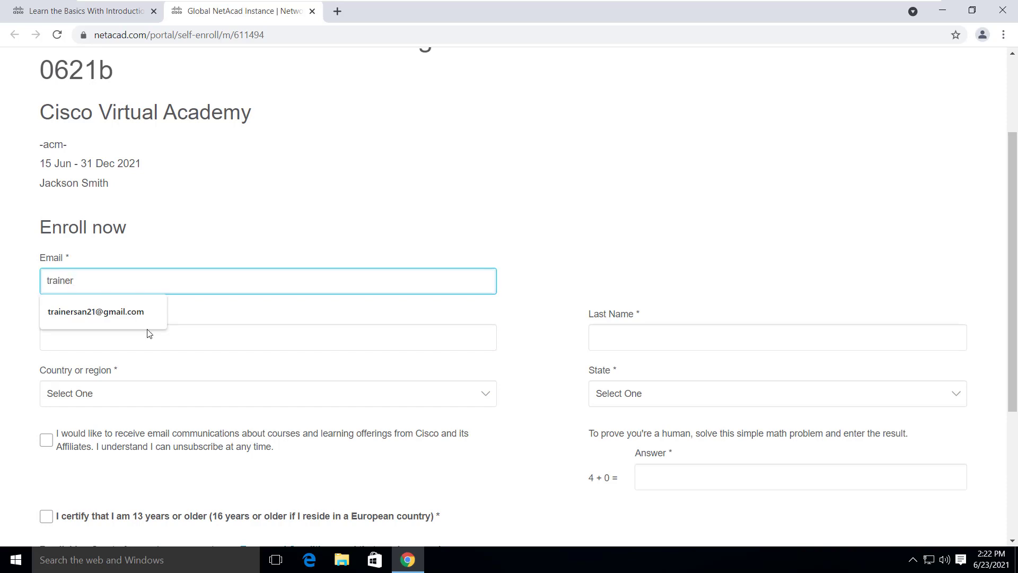
pyautogui.click(148, 328)
pyautogui.click(145, 334)
pyautogui.click(138, 361)
pyautogui.click(673, 334)
pyautogui.write('San')
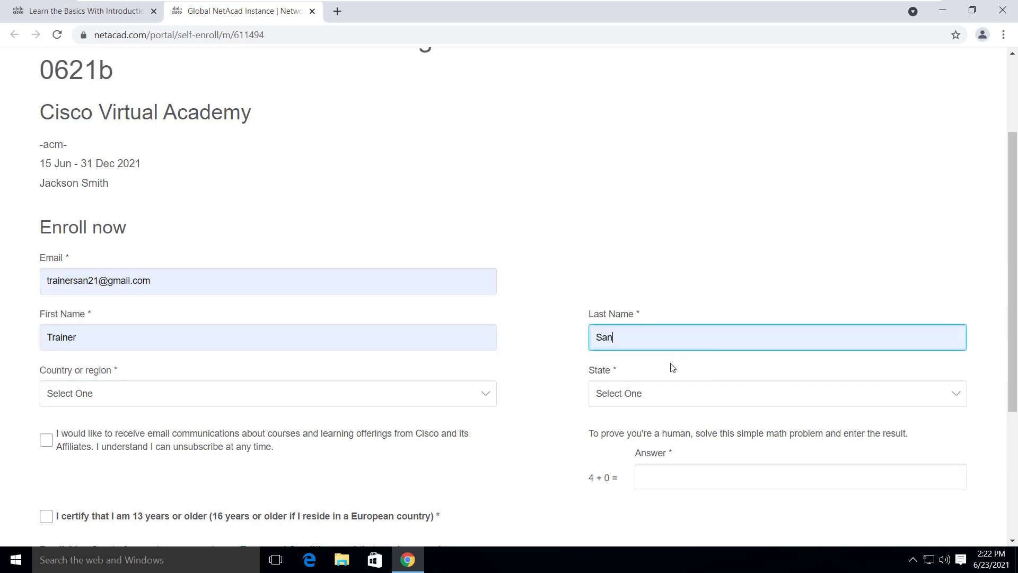
# - Set country Nepal, state Central Development Region, certify age 13+, and submit with Create Account
pyautogui.click(184, 395)
pyautogui.write('nepal')
pyautogui.press('Return')
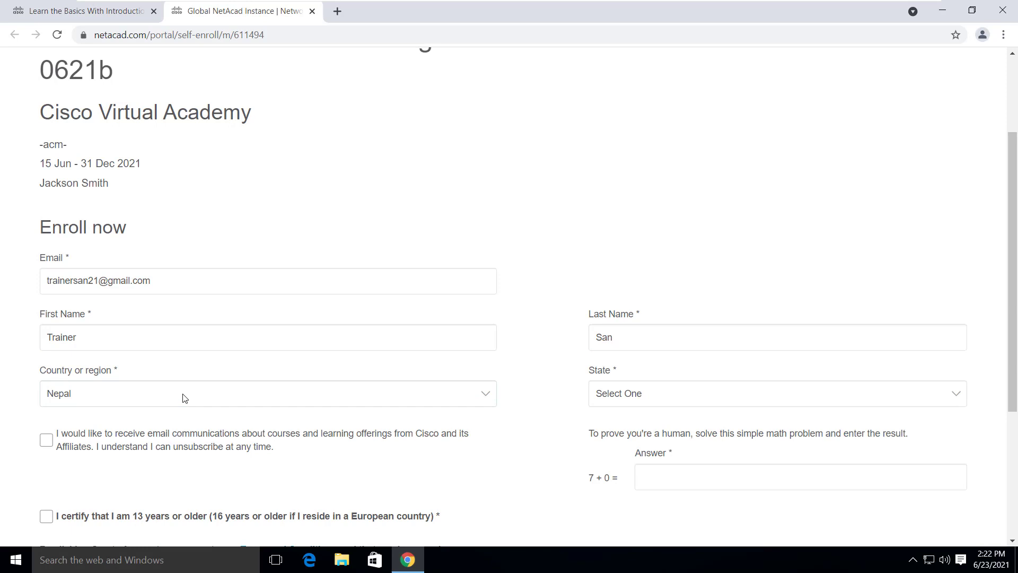
pyautogui.click(775, 395)
pyautogui.click(625, 422)
pyautogui.scroll(-4, 625, 429)
pyautogui.click(674, 278)
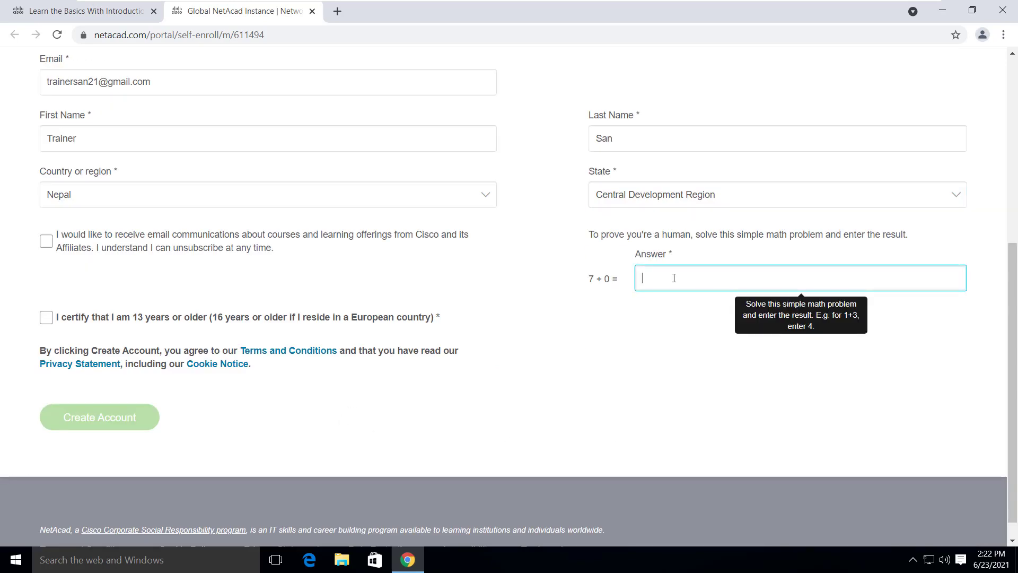
pyautogui.click(46, 321)
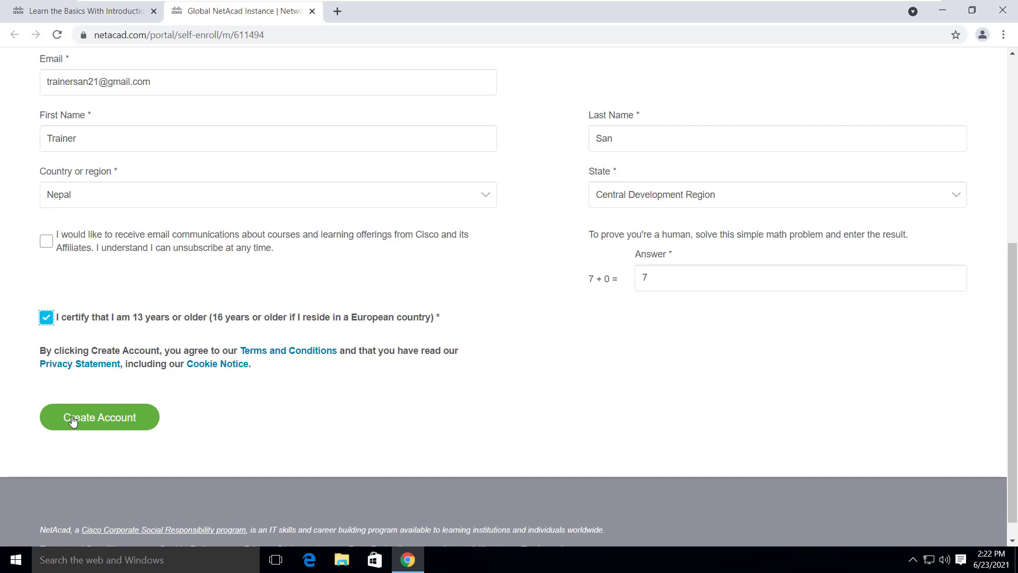
pyautogui.click(52, 418)
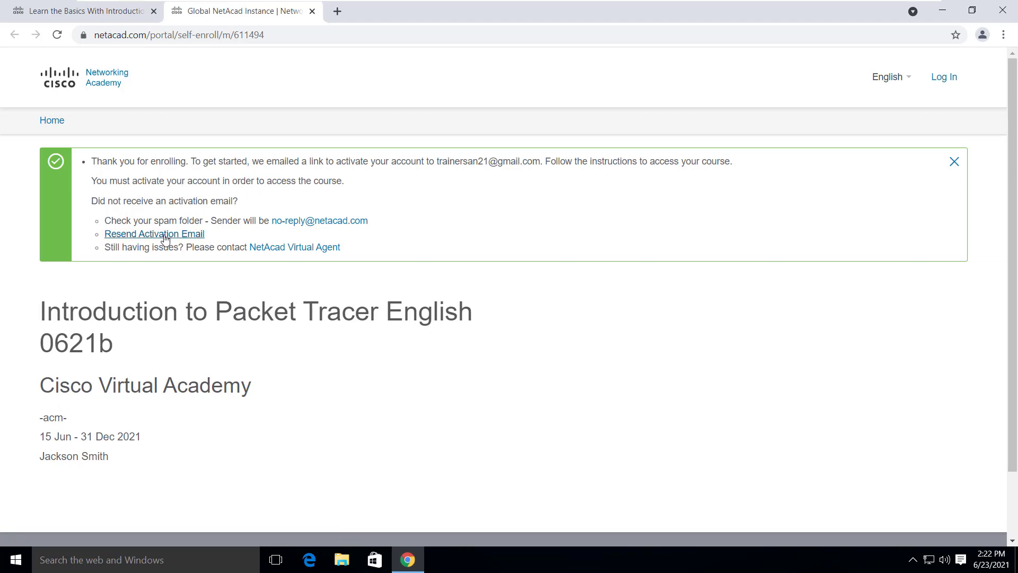
# - In a new tab, go to gmail.com and sign in with the account email and password
pyautogui.click(337, 12)
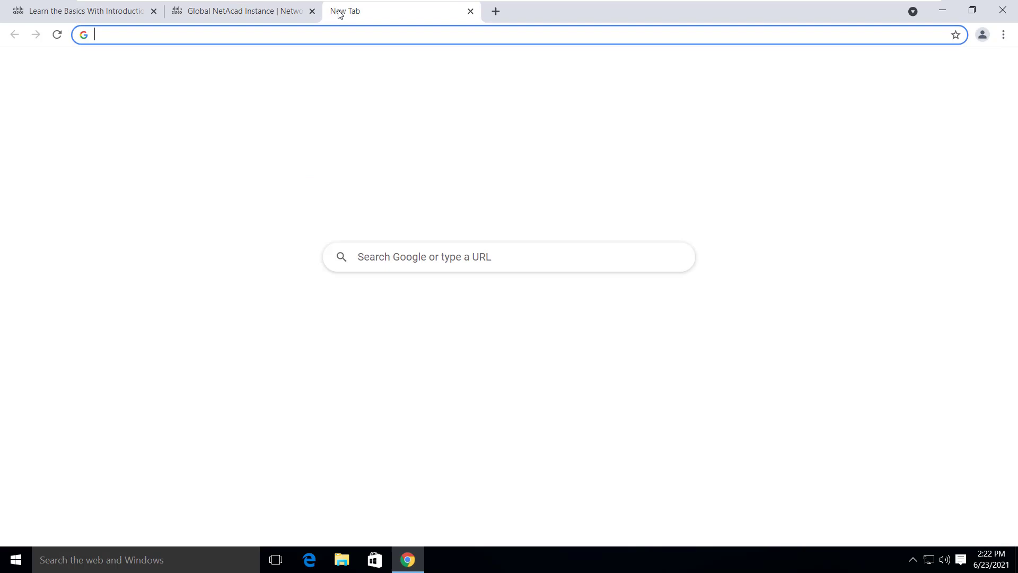
pyautogui.write('gmail.com')
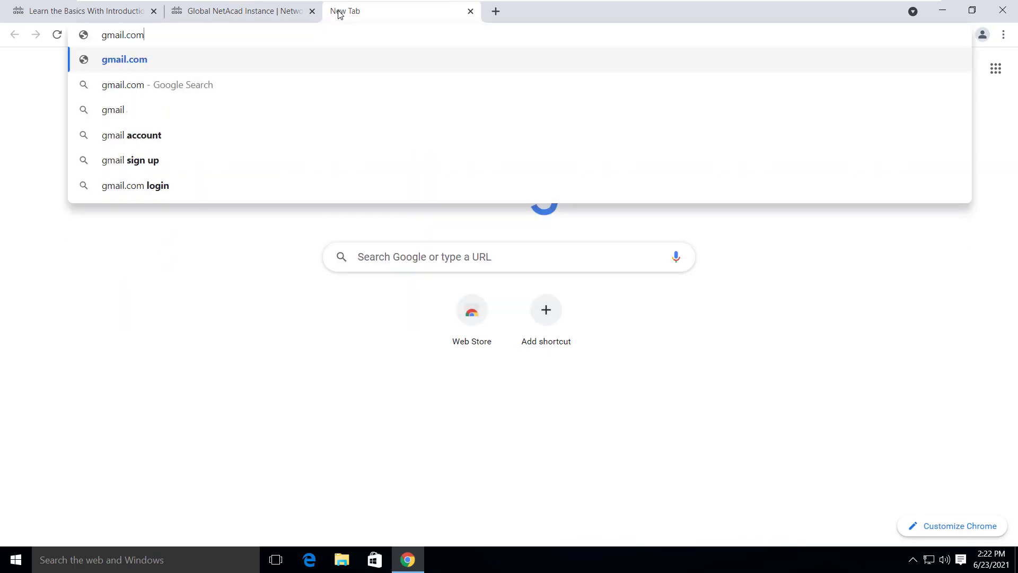
pyautogui.press('Return')
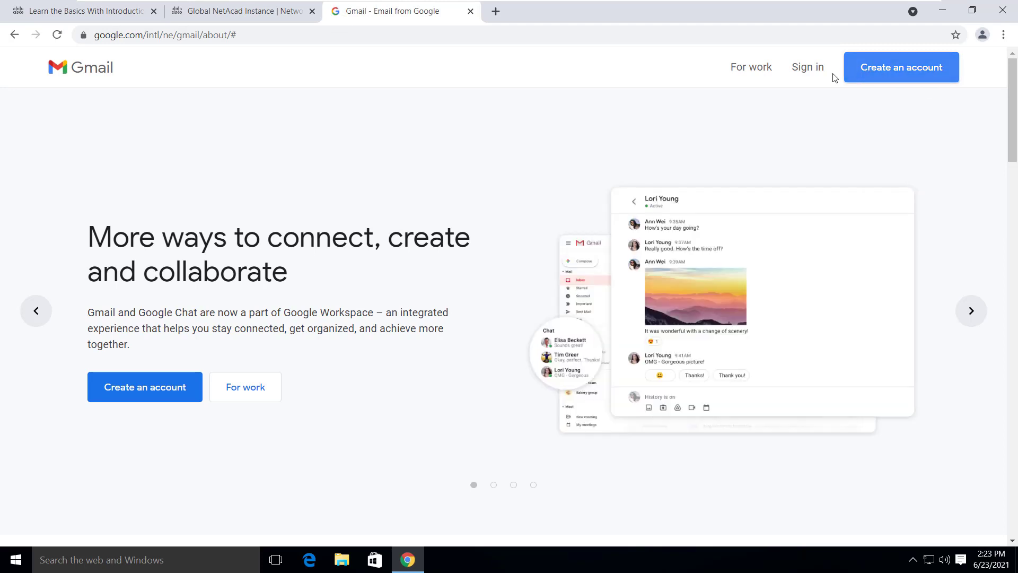
pyautogui.click(815, 71)
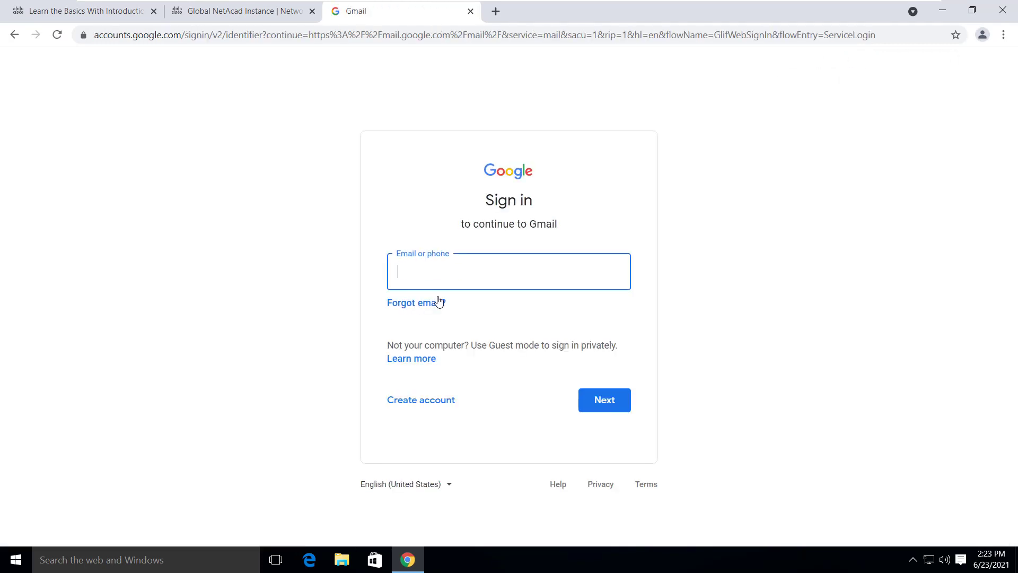
pyautogui.press('Return')
pyautogui.write('•••••••••••')
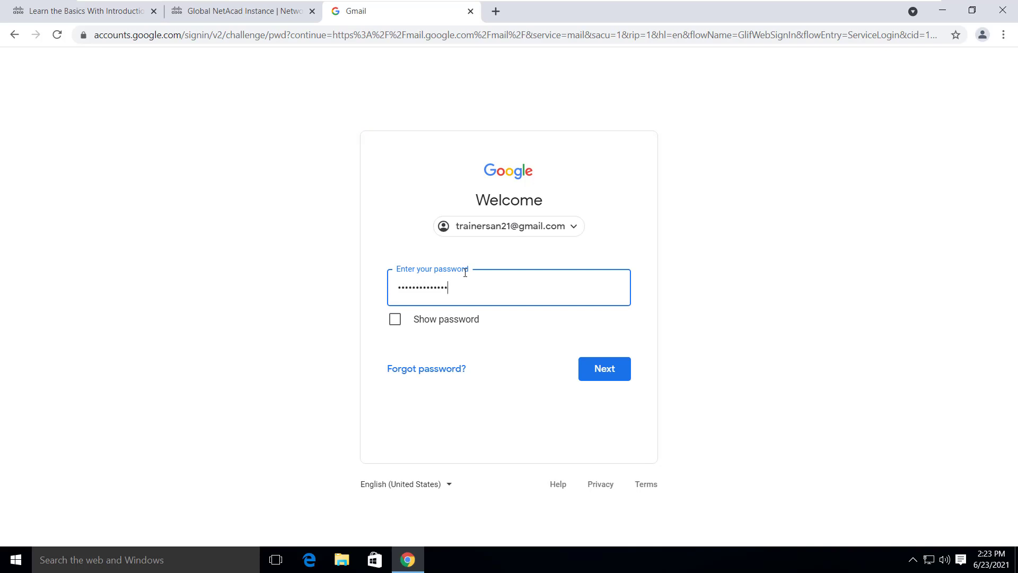
pyautogui.press('Return')
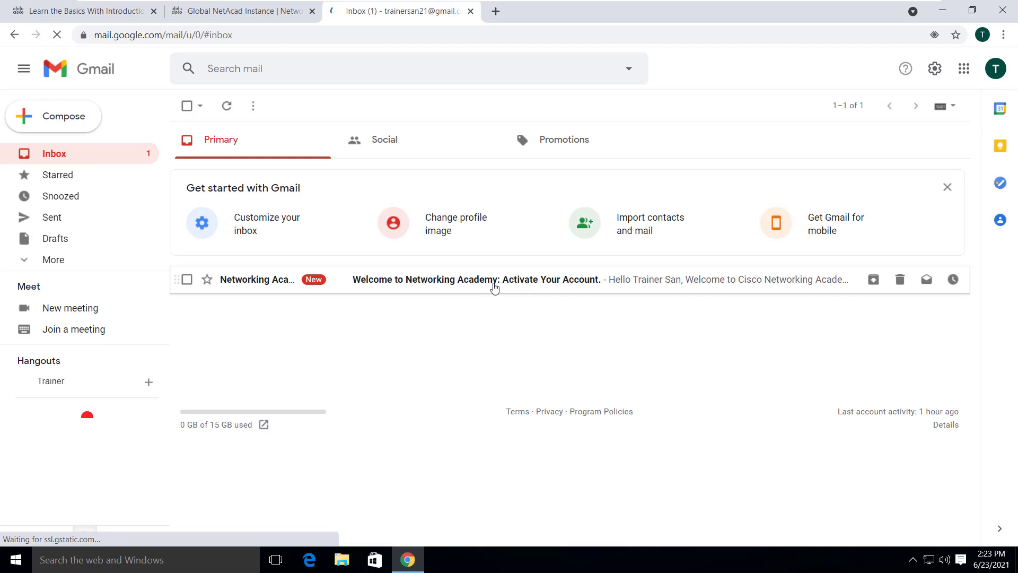
# - Open the Networking Academy welcome email and follow its Activate account link
pyautogui.click(494, 287)
pyautogui.scroll(-2, 497, 296)
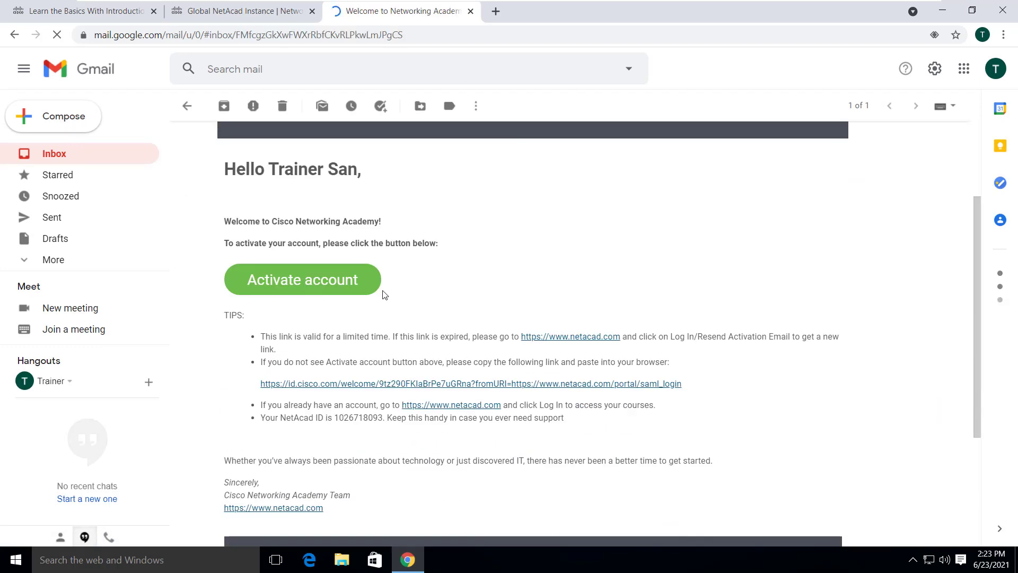
pyautogui.click(301, 290)
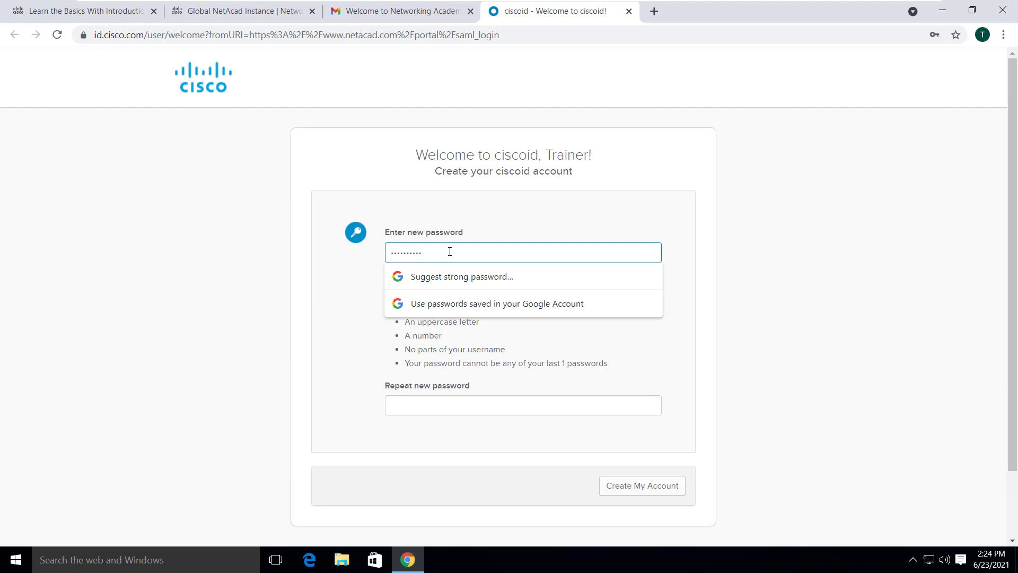
# - Enter and repeat a new Cisco ID password, then submit with Create My Account
pyautogui.write('*')
pyautogui.click(438, 405)
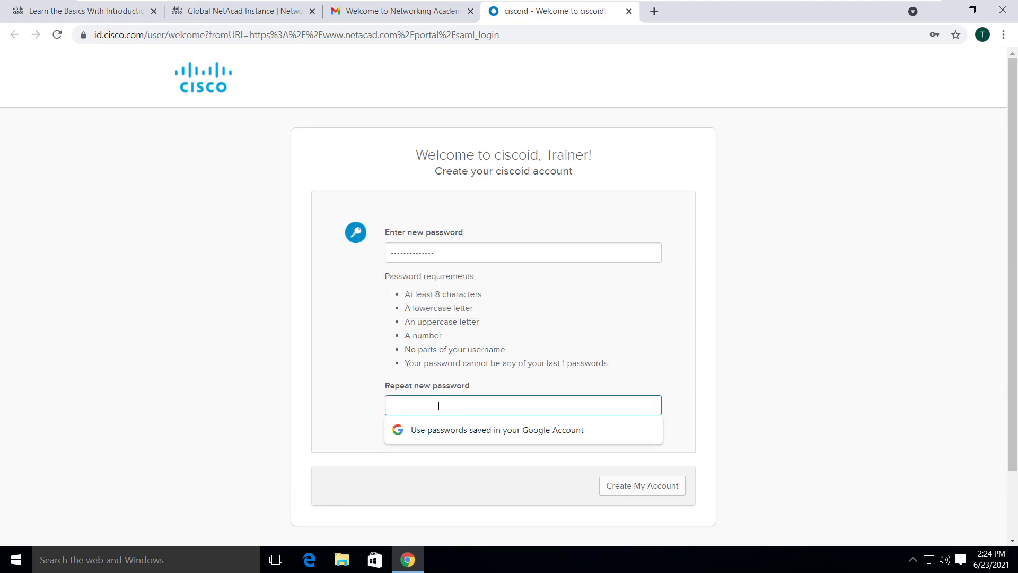
pyautogui.write('**')
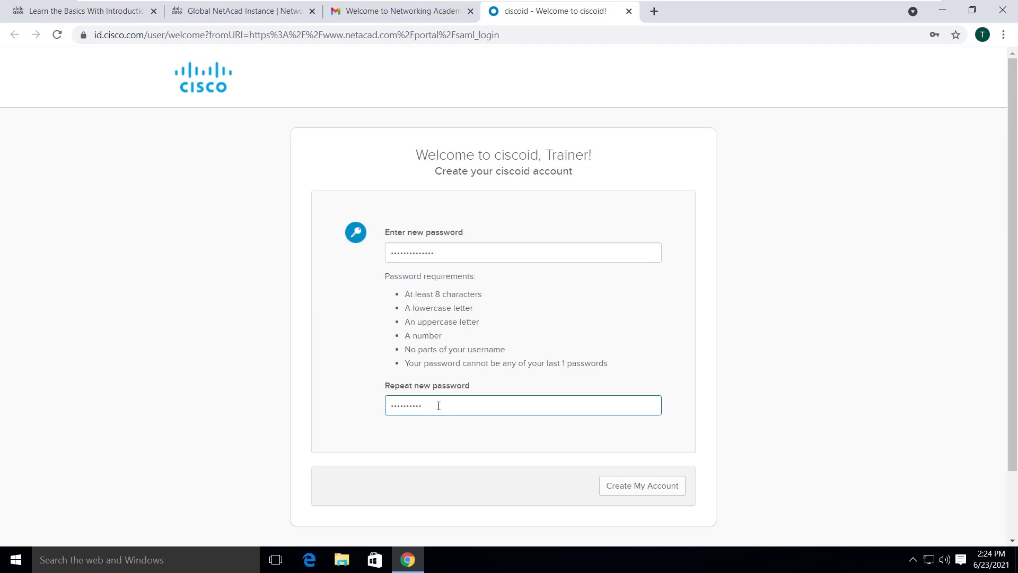
pyautogui.click(614, 491)
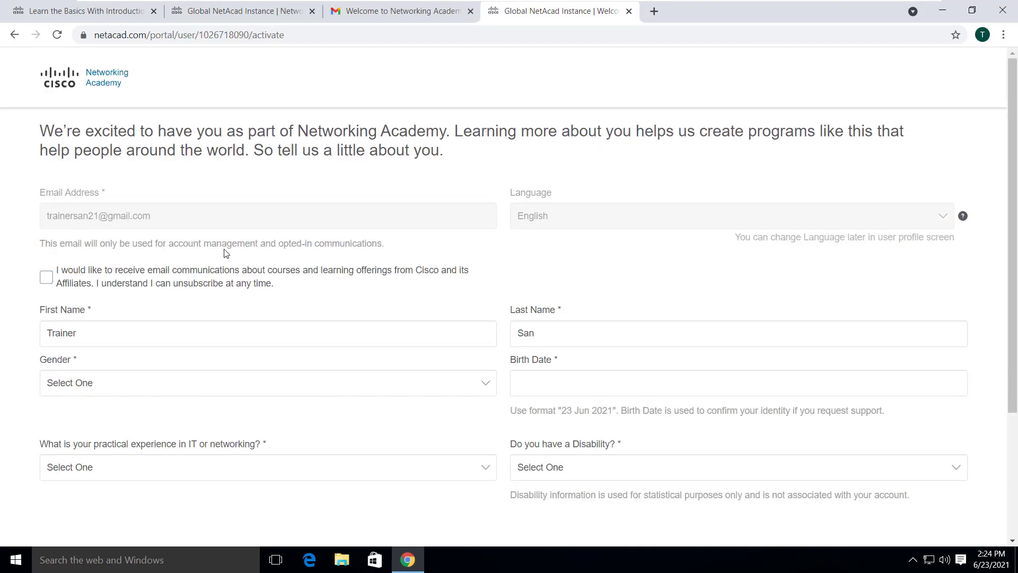
pyautogui.click(286, 388)
pyautogui.click(278, 426)
pyautogui.click(586, 385)
pyautogui.scroll(-1, 587, 388)
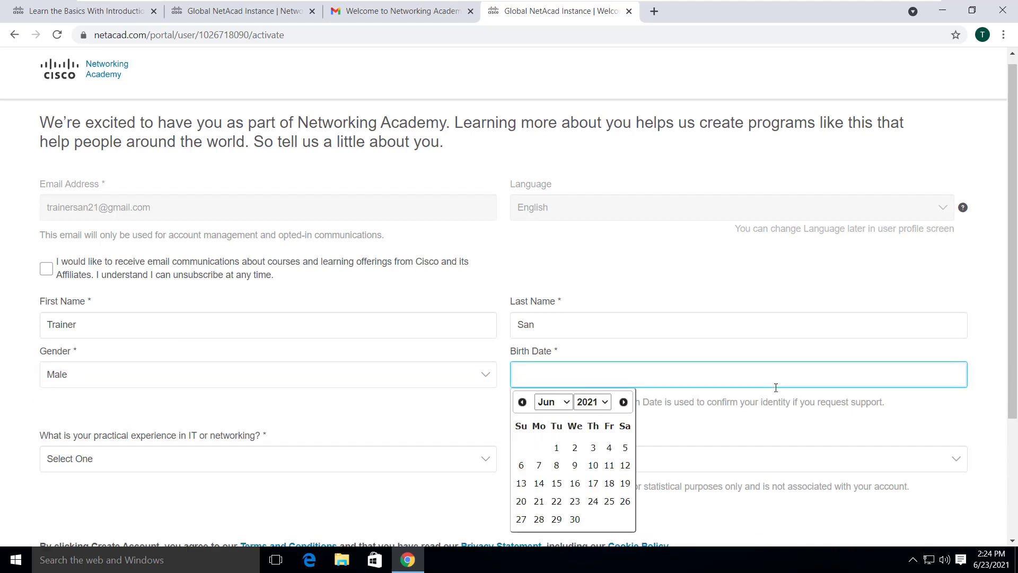
pyautogui.click(593, 390)
# - Choose One to Three Years of experience, answer No to disability, and submit the profile
pyautogui.click(264, 405)
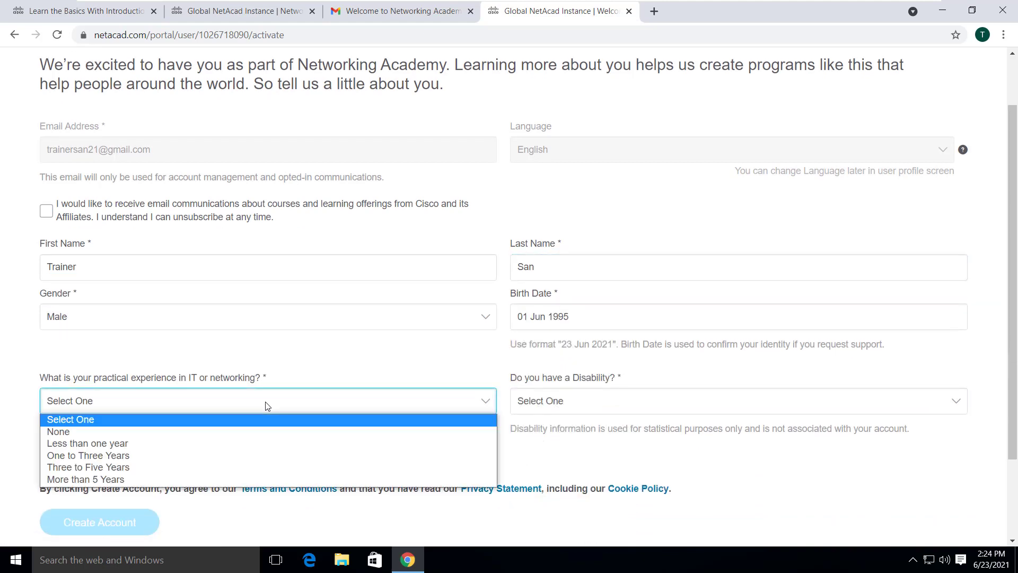
pyautogui.click(258, 457)
pyautogui.click(667, 405)
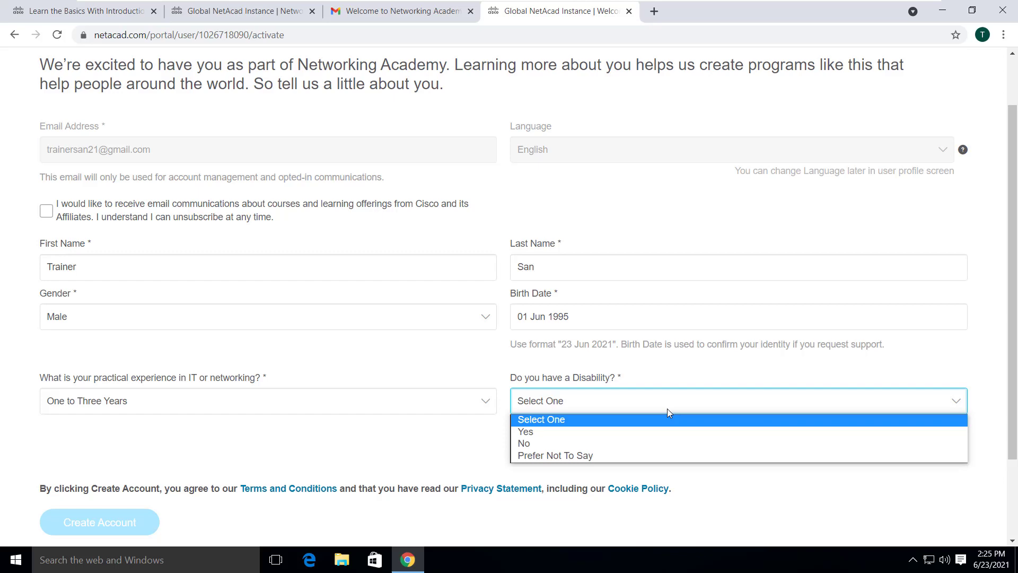
pyautogui.click(661, 444)
pyautogui.moveTo(1010, 341); pyautogui.dragTo(1010, 400)
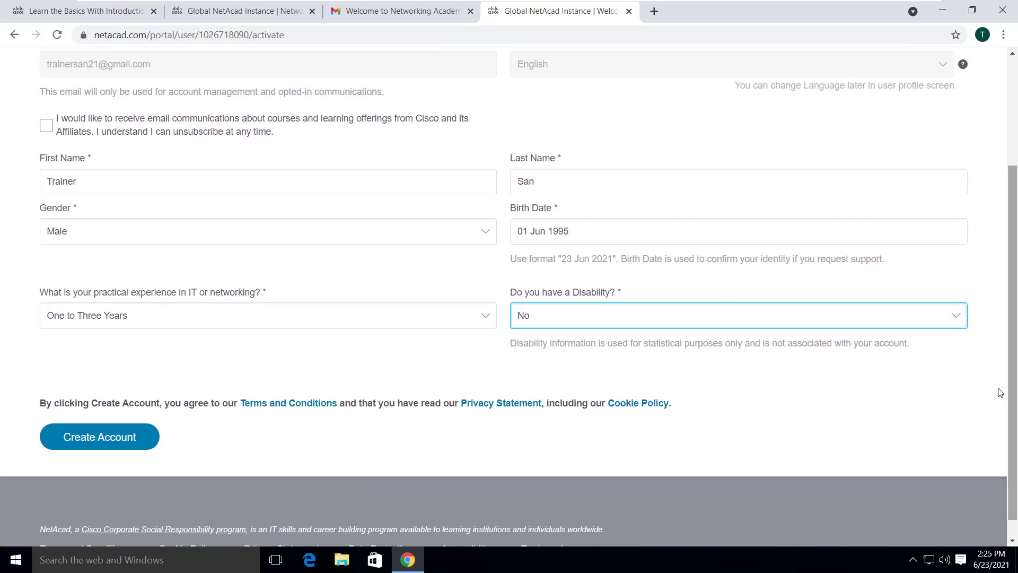
pyautogui.click(57, 438)
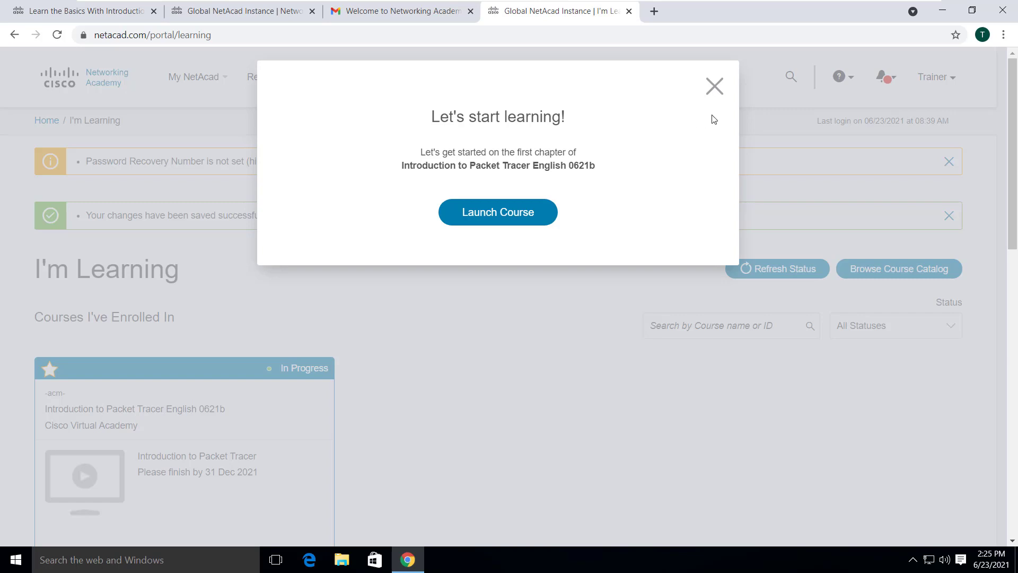
# - Dismiss the course launch prompt and open the Packet Tracer page under Resources
pyautogui.click(713, 88)
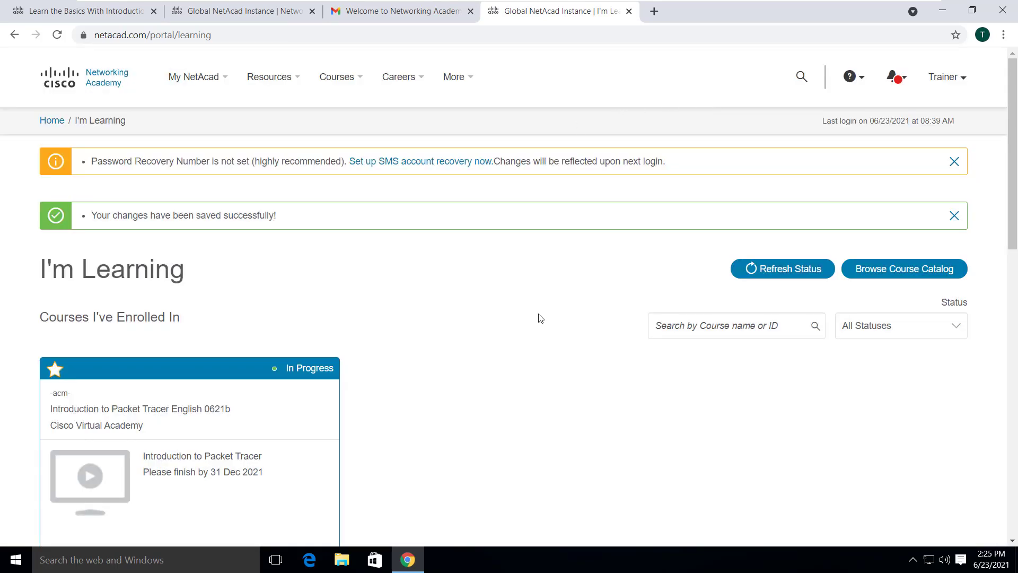
pyautogui.scroll(-8, 538, 318)
pyautogui.scroll(-5, 540, 318)
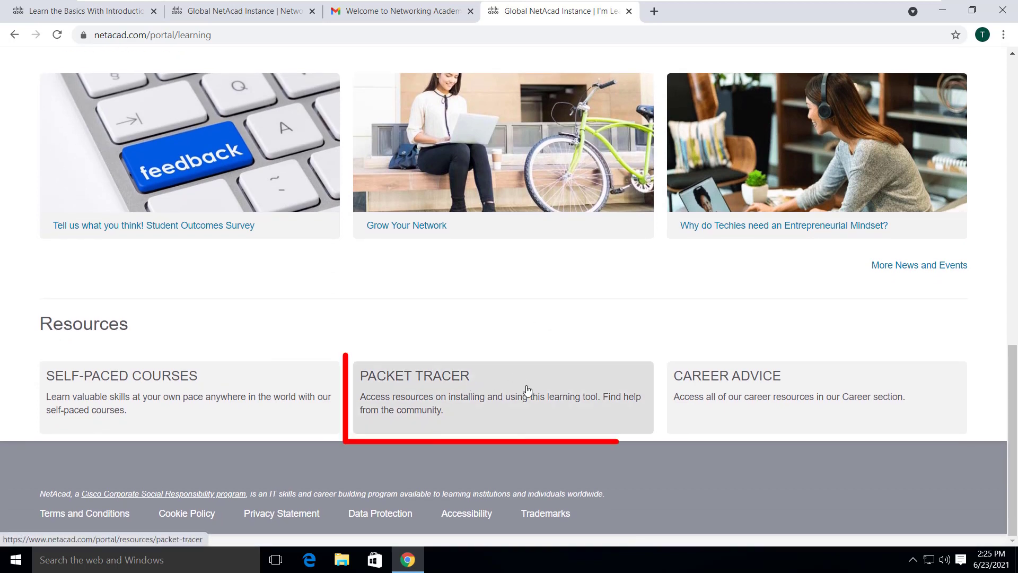
pyautogui.click(501, 417)
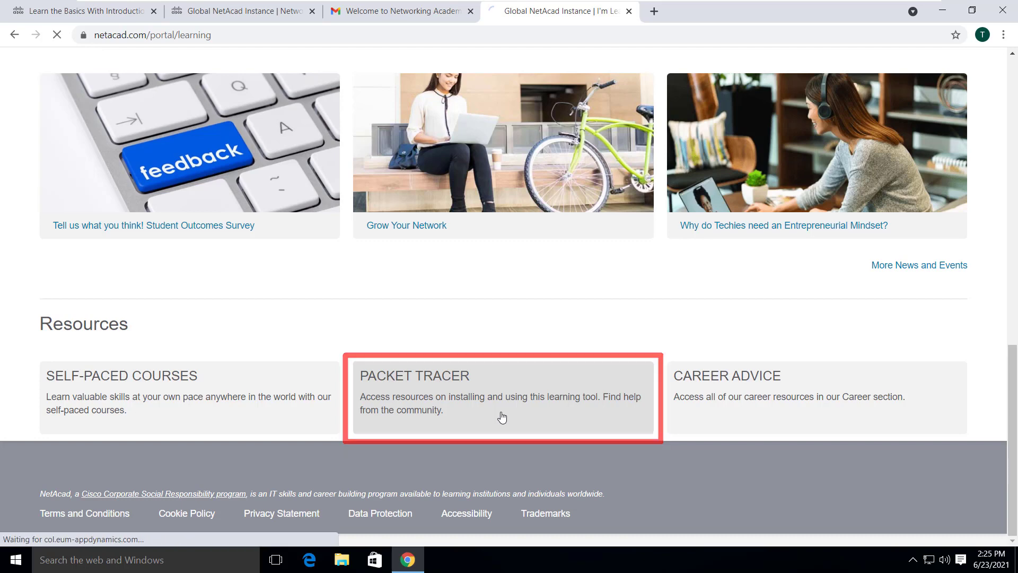
pyautogui.scroll(-7, 768, 229)
pyautogui.scroll(-6, 768, 229)
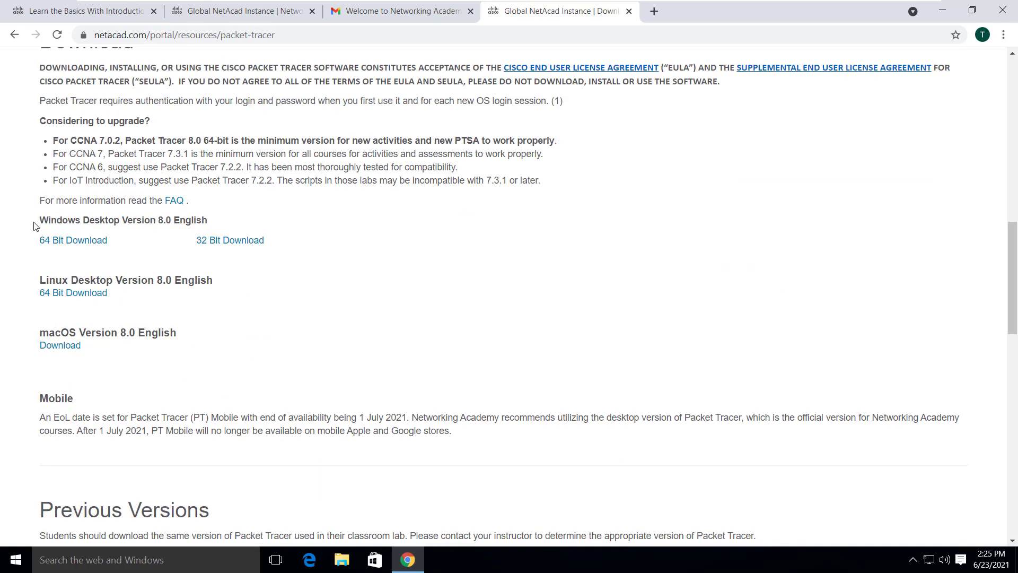
# - Download the Windows 64-bit Packet Tracer 8.0 installer and show Chrome's downloads list with Ctrl+J
pyautogui.moveTo(29, 220); pyautogui.dragTo(217, 223)
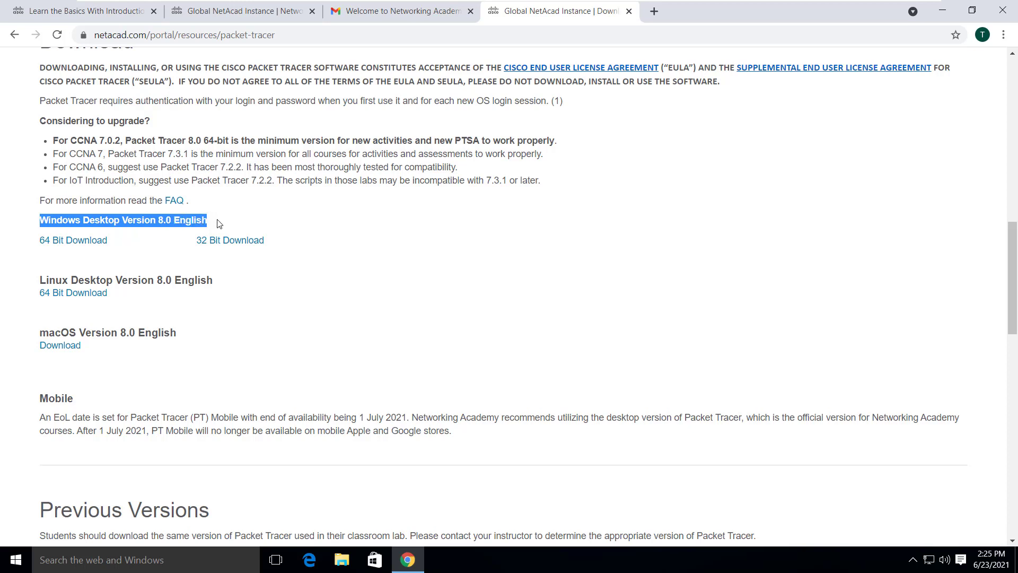
pyautogui.moveTo(18, 279); pyautogui.dragTo(215, 280)
pyautogui.moveTo(39, 332); pyautogui.dragTo(201, 332)
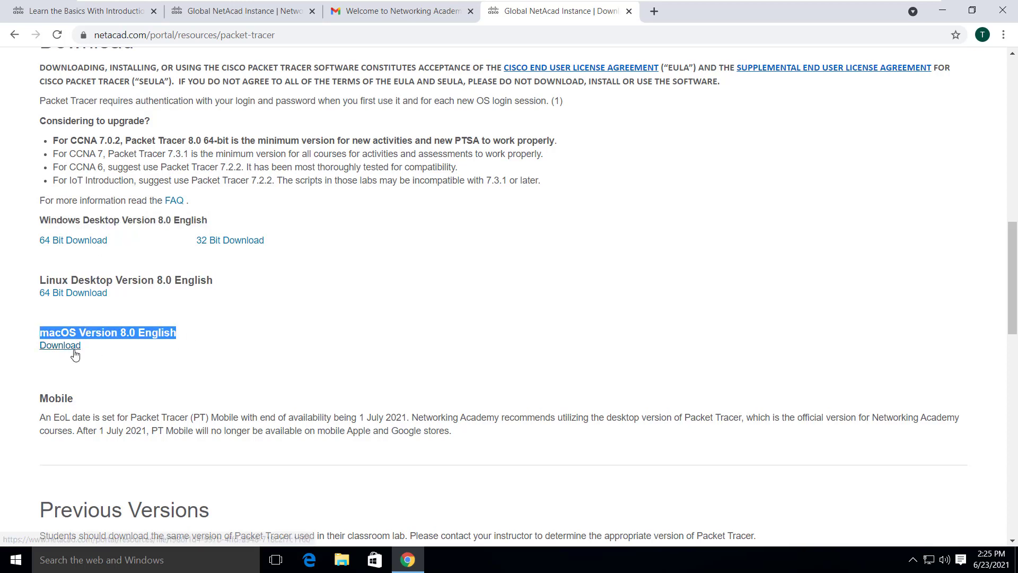
pyautogui.click(381, 295)
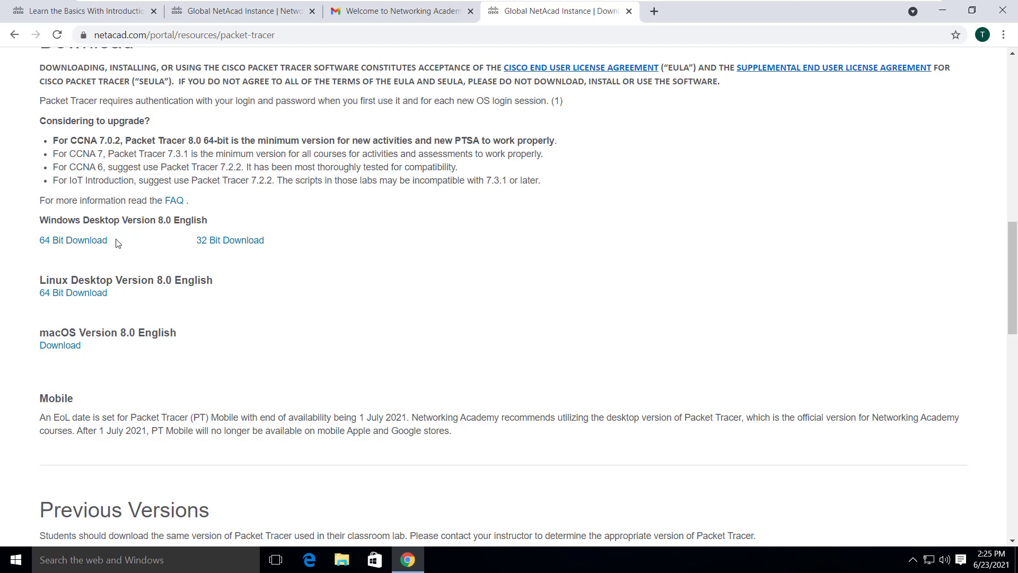
pyautogui.click(89, 243)
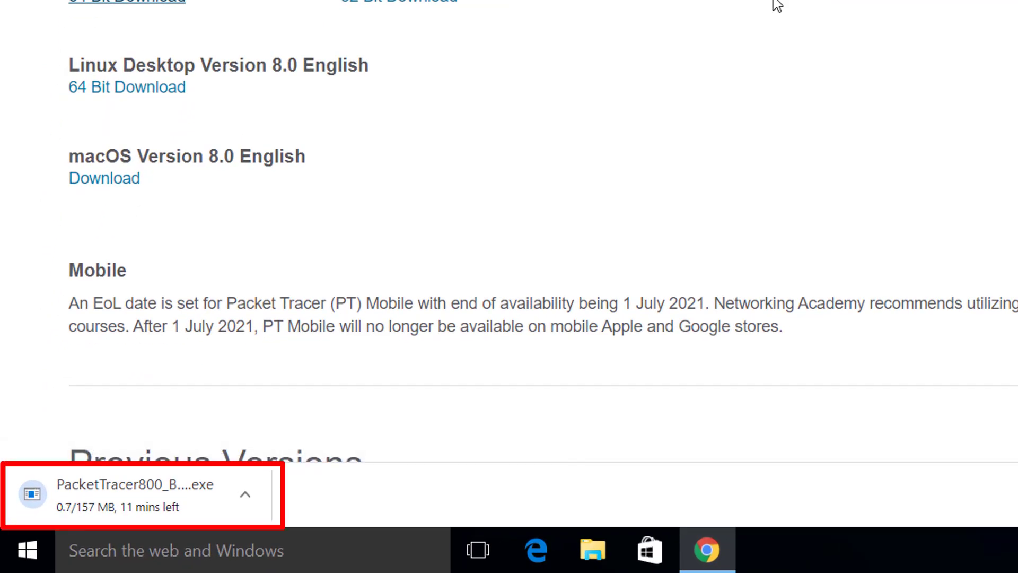
pyautogui.hotkey('ctrl', 'j')
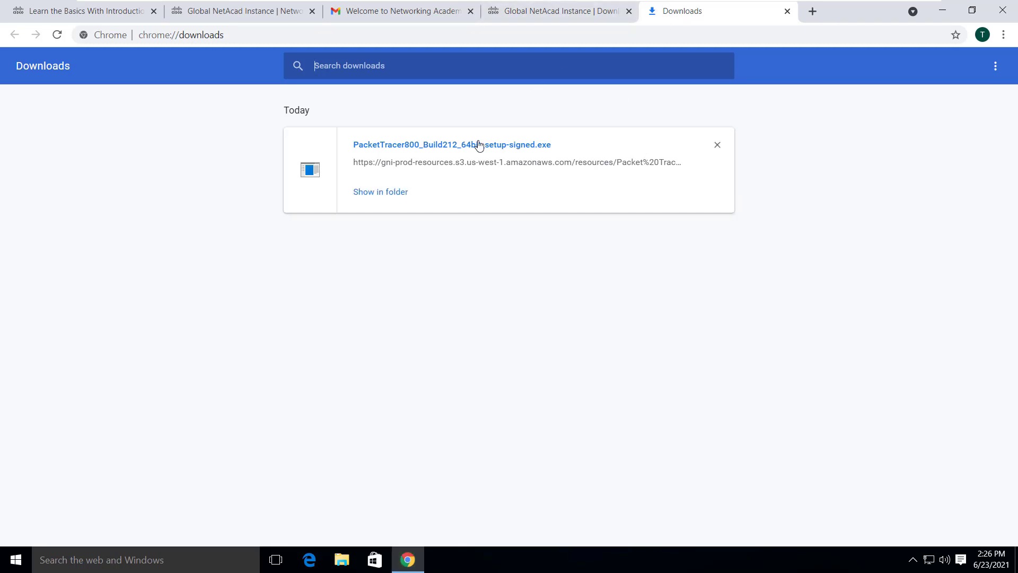
# - Run PacketTracer800_Build212_64bit_setup-signed.exe, allow it to make changes, and accept the licence agreement
pyautogui.click(443, 149)
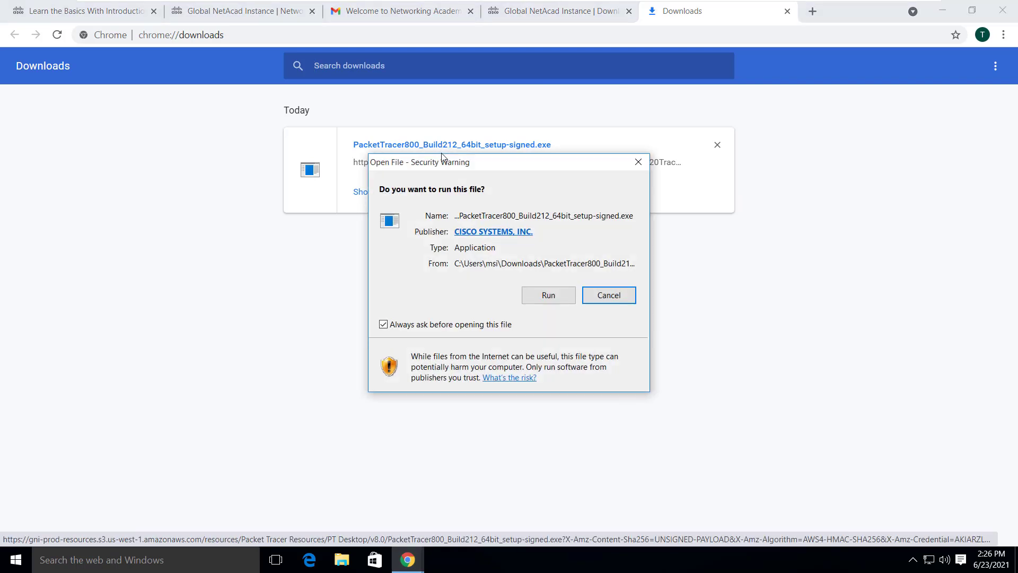
pyautogui.click(533, 298)
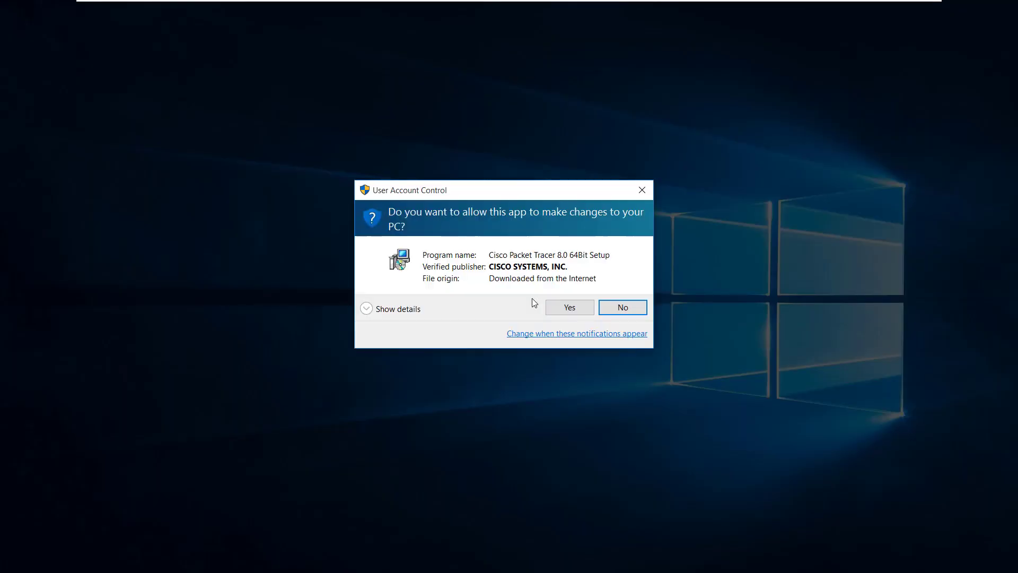
pyautogui.click(563, 308)
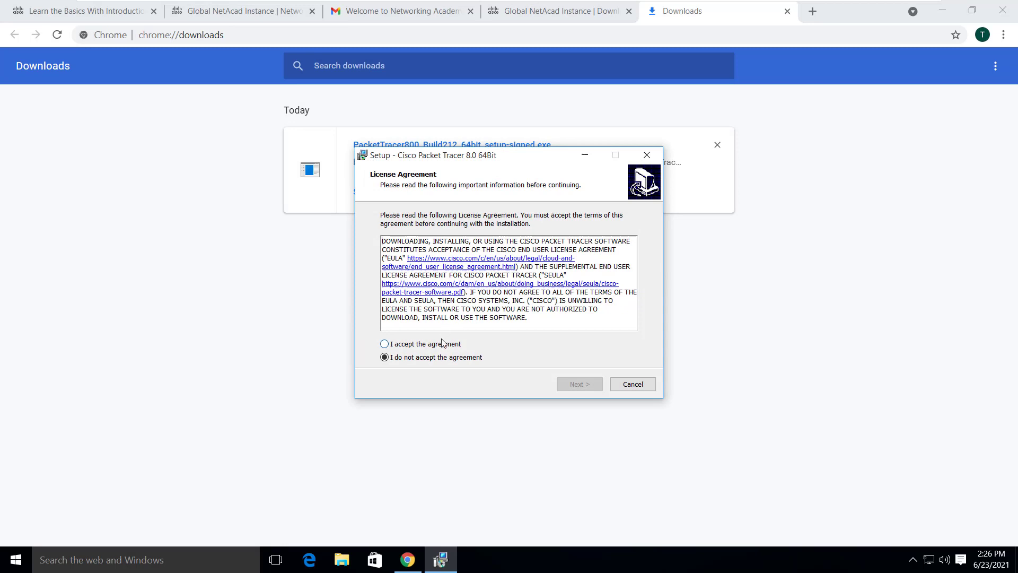
pyautogui.click(444, 345)
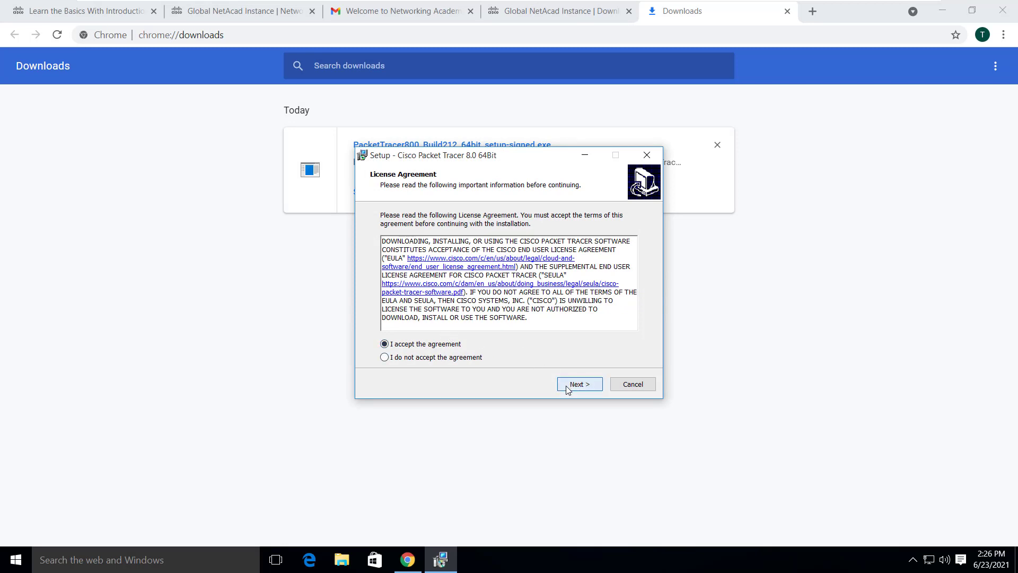
pyautogui.click(566, 384)
# - Install with default location, Start Menu folder and desktop shortcut, finish without launching, and minimise Chrome
pyautogui.click(563, 387)
pyautogui.click(575, 386)
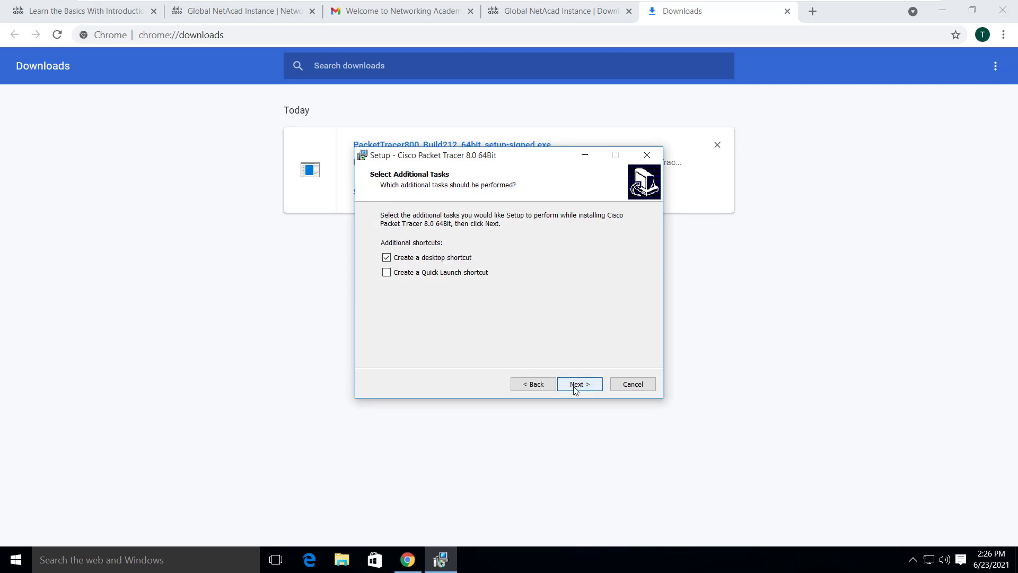
pyautogui.click(570, 389)
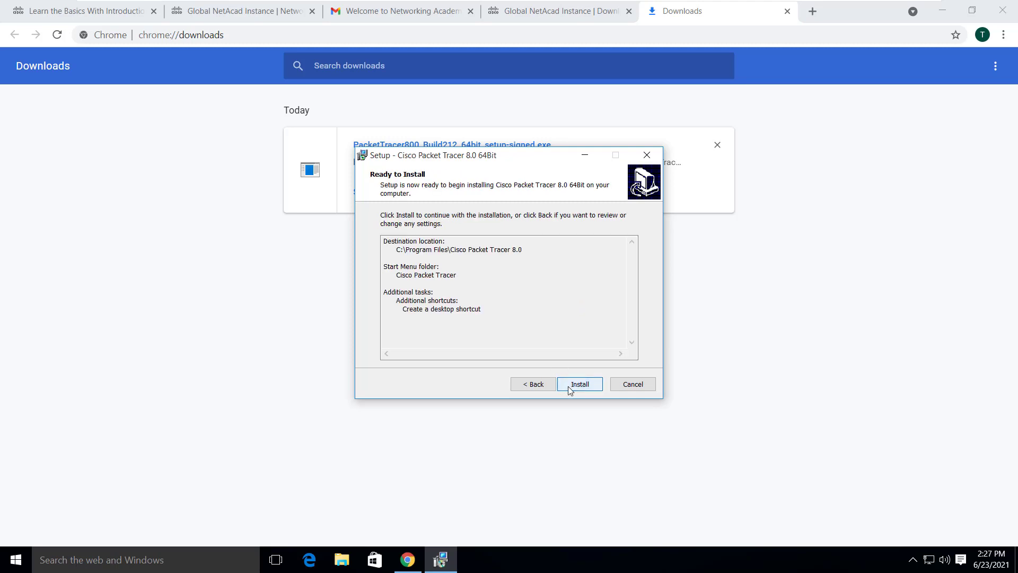
pyautogui.click(569, 387)
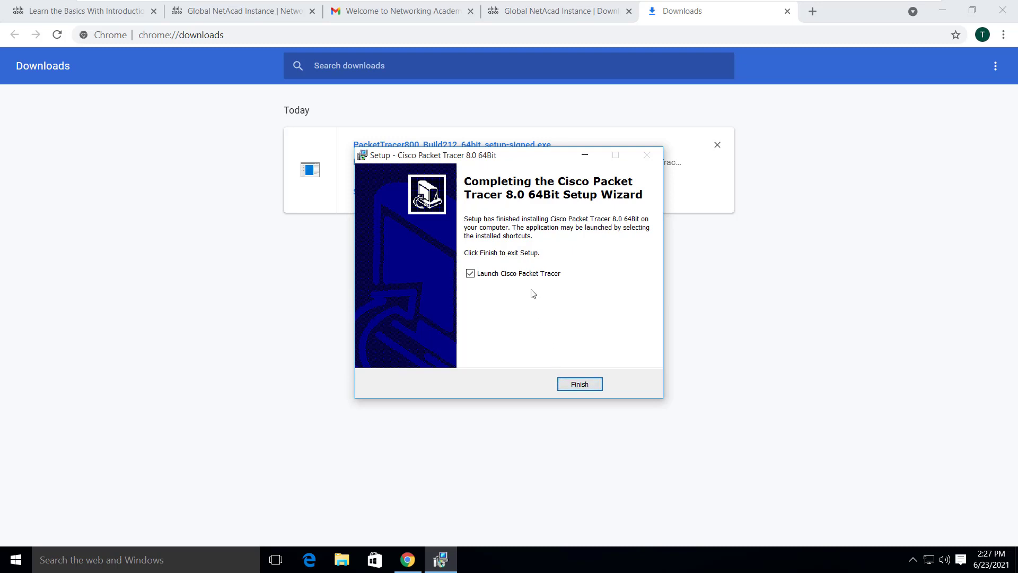
pyautogui.click(530, 275)
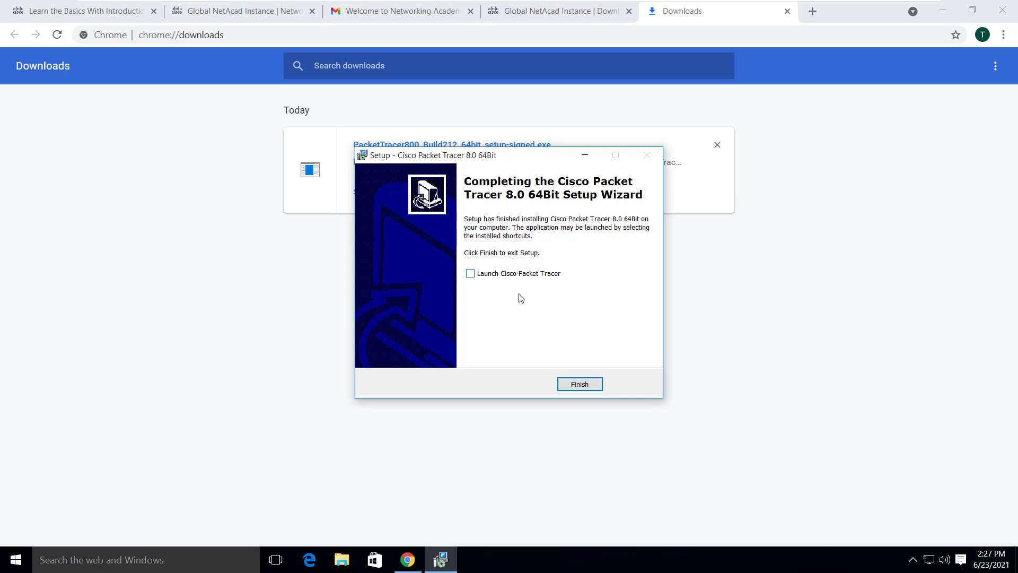
pyautogui.click(580, 385)
pyautogui.click(942, 11)
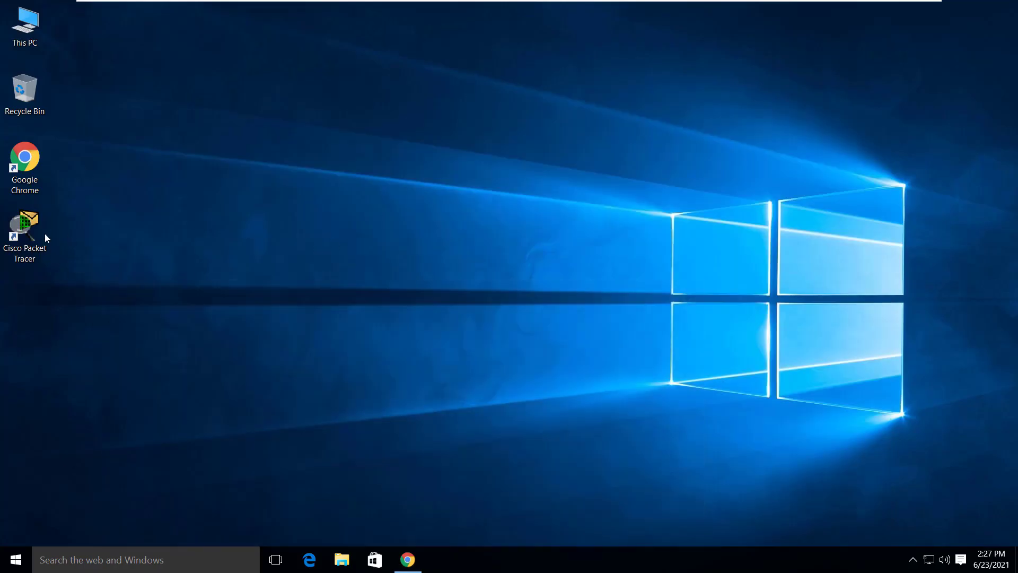
# - Refresh the desktop, launch Packet Tracer, accept multi-user startup, and allow firewall access
pyautogui.rightClick(142, 206)
pyautogui.click(161, 246)
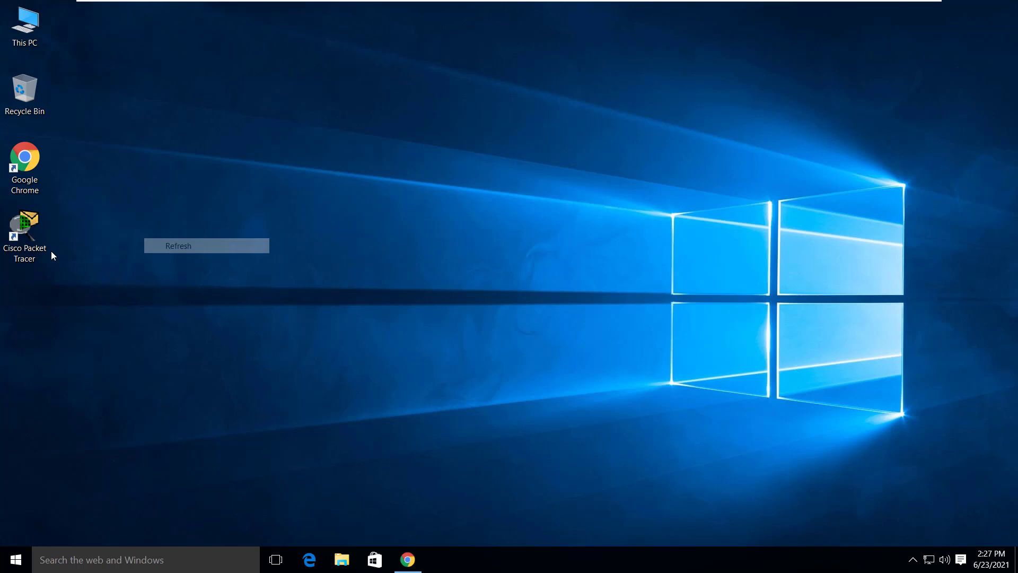
pyautogui.doubleClick(35, 234)
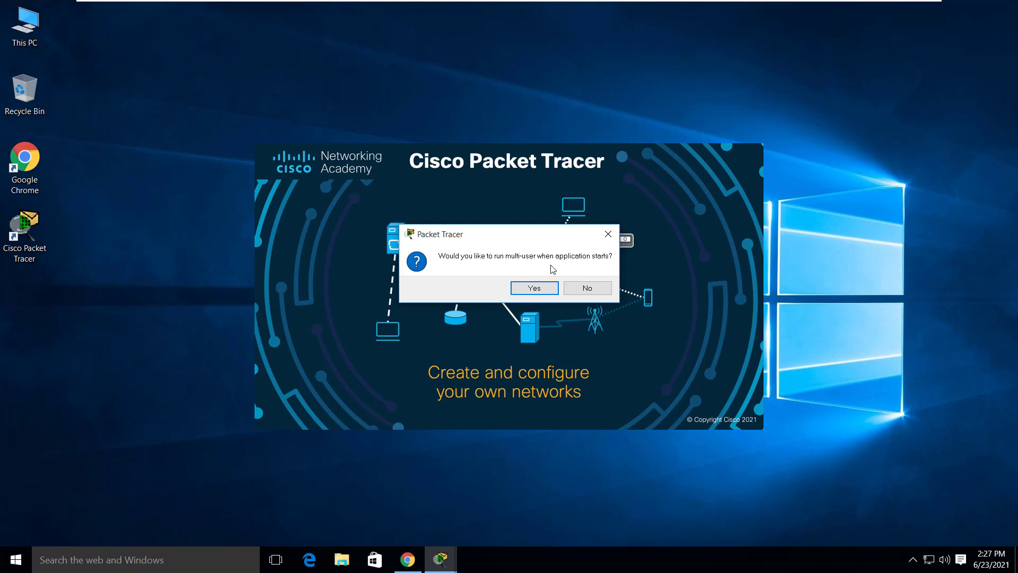
pyautogui.click(543, 289)
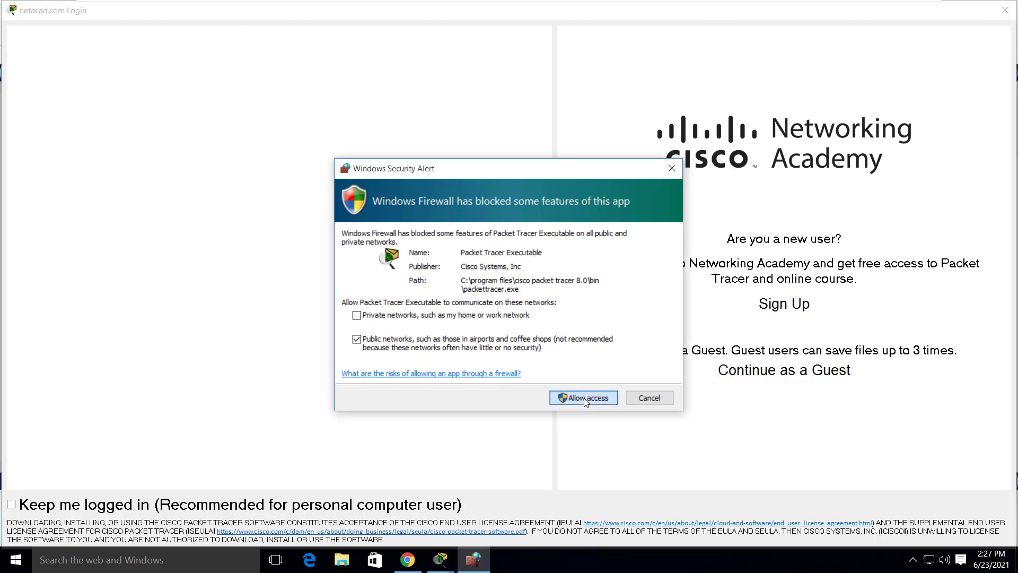
pyautogui.click(586, 398)
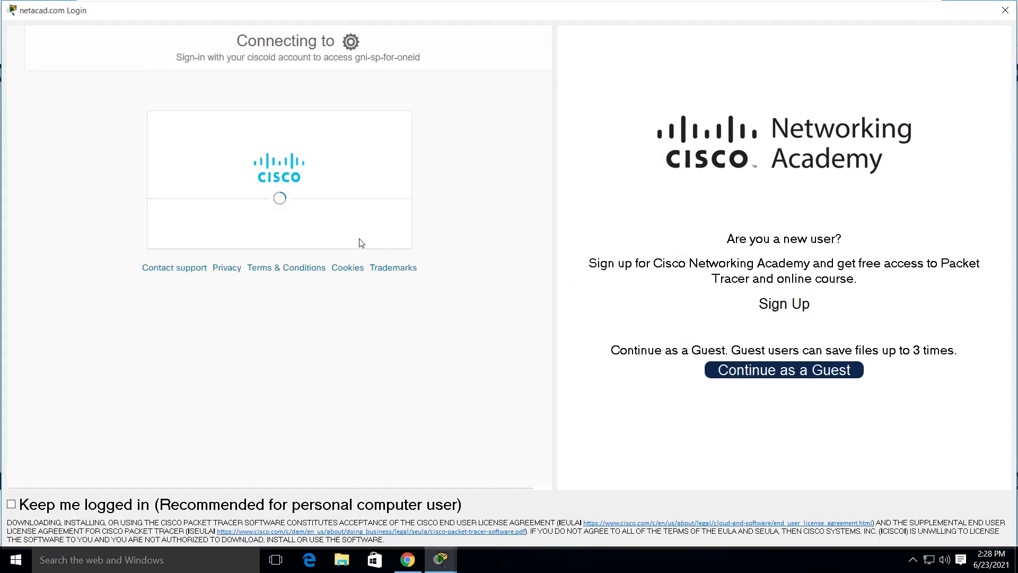
# - Sign in to Packet Tracer with the Networking Academy account email and password
pyautogui.click(255, 294)
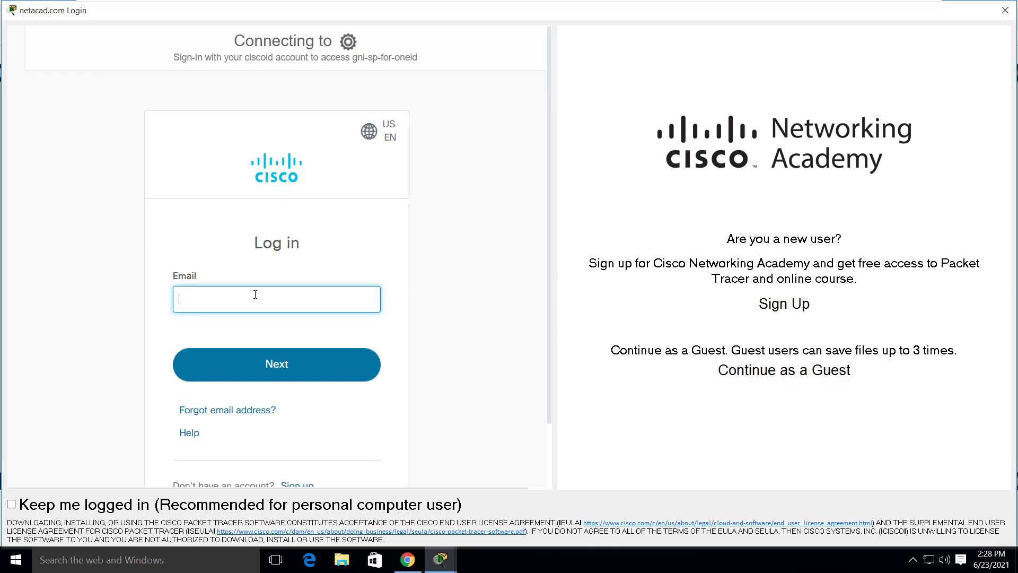
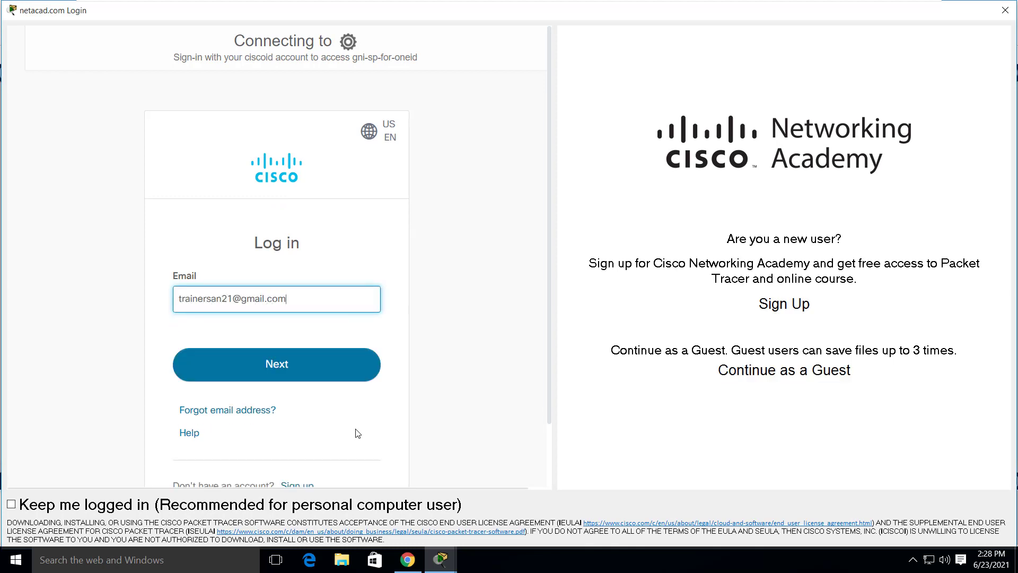
pyautogui.click(322, 377)
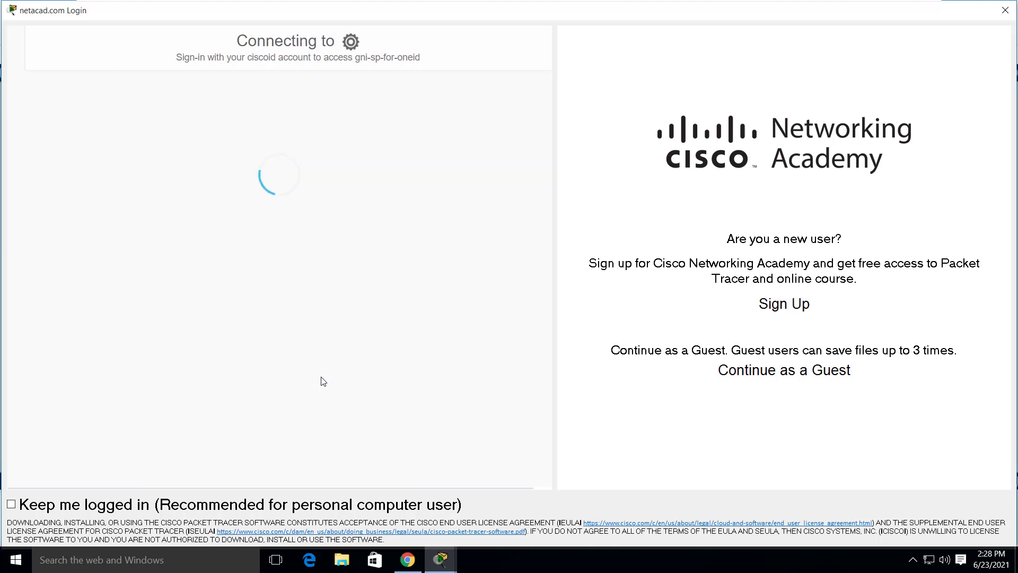
pyautogui.write('••••••••••••••')
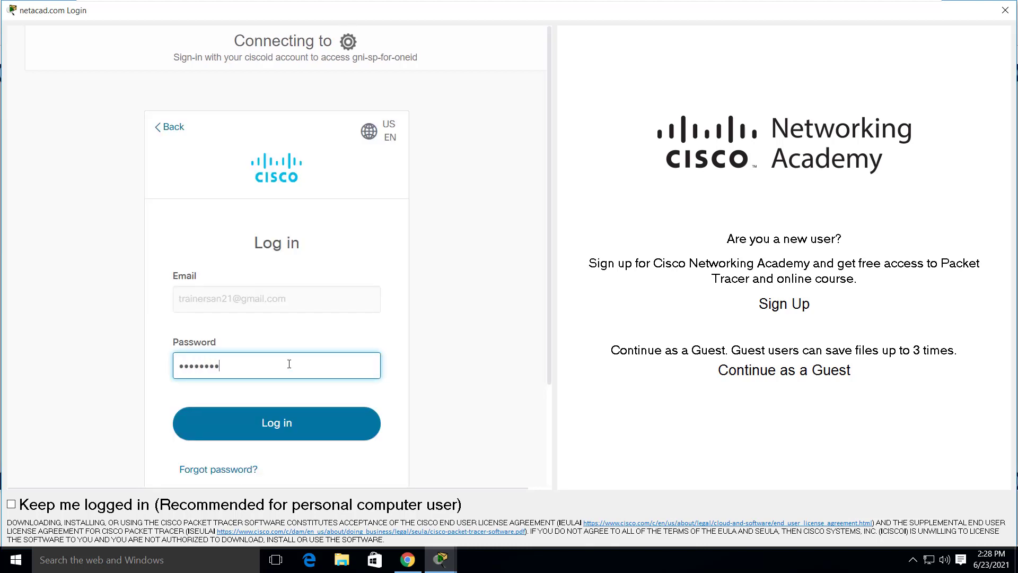
pyautogui.click(291, 418)
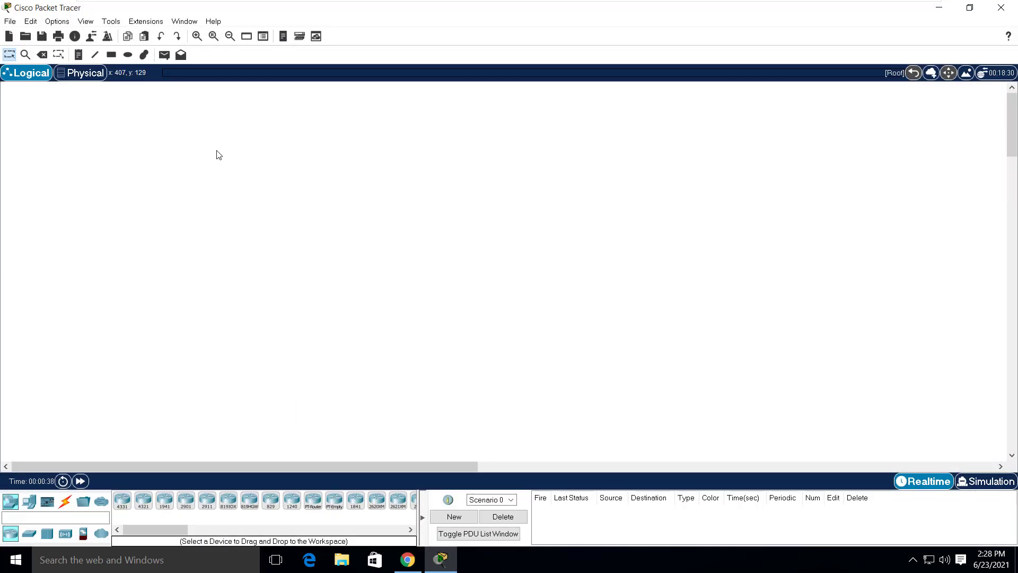
# - Place two PCs, PC0 and PC1, from End Devices onto the workspace and zoom in
pyautogui.moveTo(29, 502); pyautogui.dragTo(230, 198)
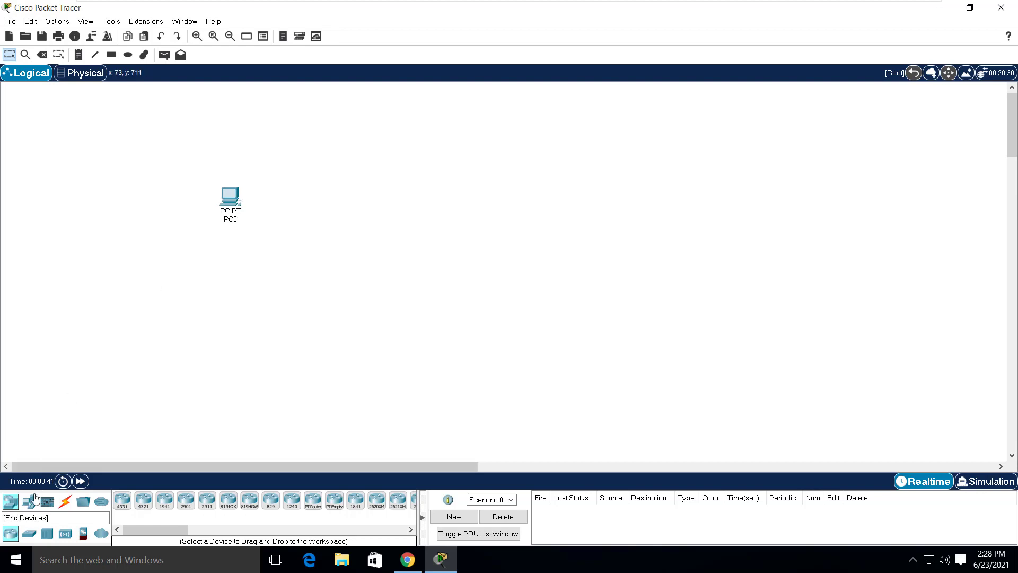
pyautogui.moveTo(29, 502); pyautogui.dragTo(419, 204)
pyautogui.click(199, 35)
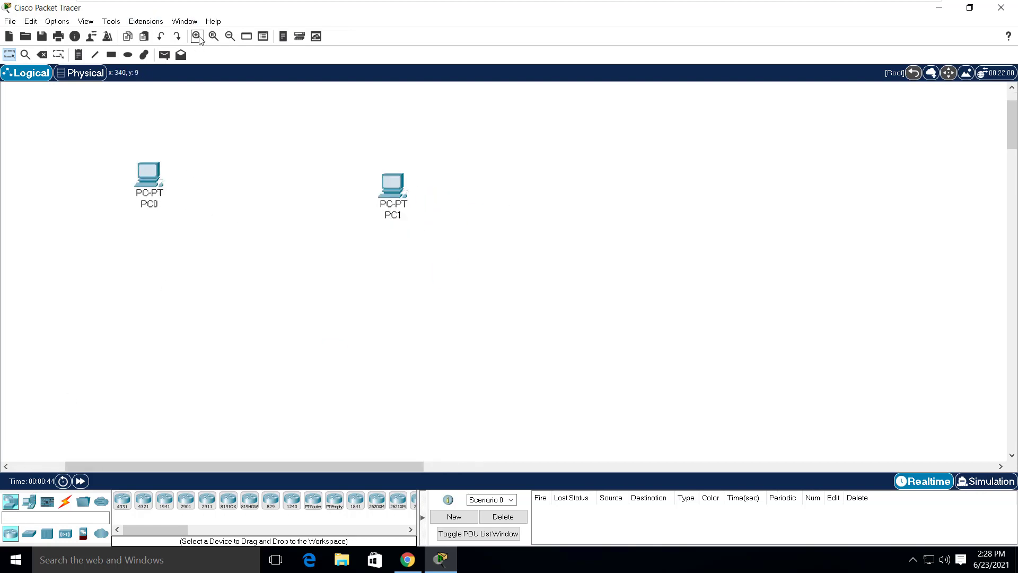
# - Connect PC0 to PC1 with the automatic connection cable, then close Packet Tracer
pyautogui.click(65, 501)
pyautogui.click(122, 500)
pyautogui.click(145, 189)
pyautogui.click(393, 183)
pyautogui.moveTo(393, 183); pyautogui.dragTo(397, 170)
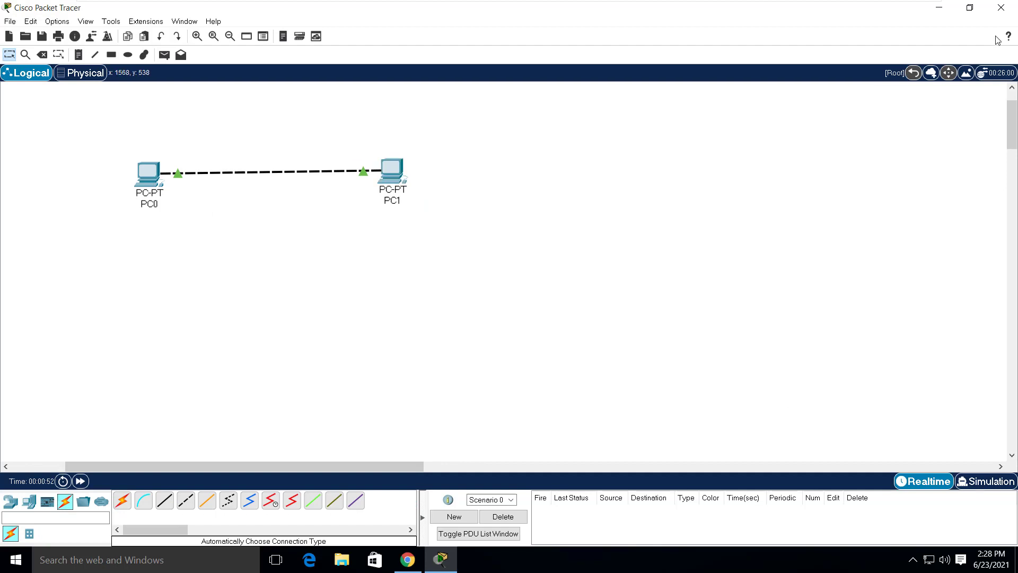
pyautogui.click(1000, 7)
# - Exit without saving, refresh the desktop, then launch and close Packet Tracer again
pyautogui.click(552, 295)
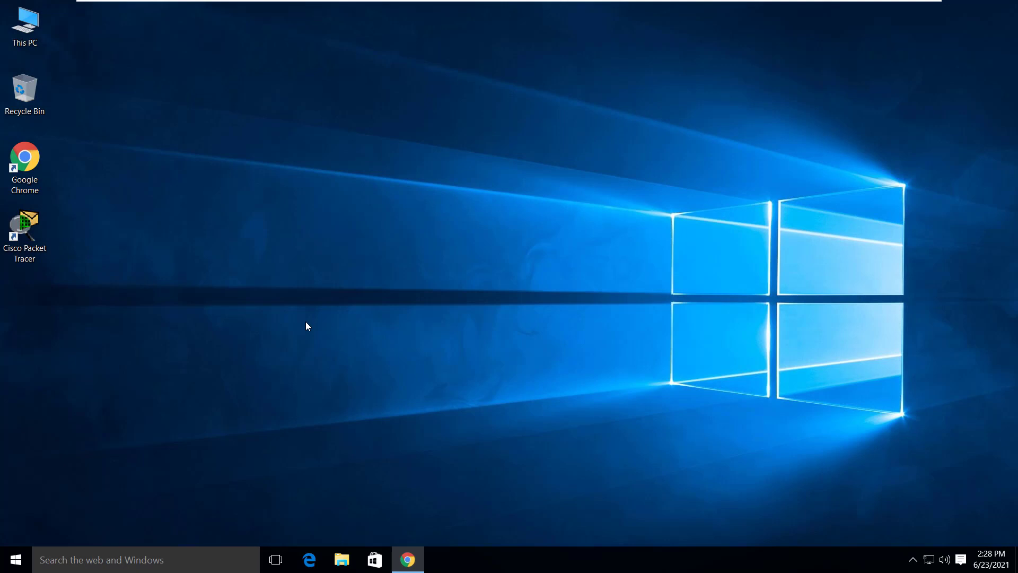
pyautogui.rightClick(235, 194)
pyautogui.click(251, 235)
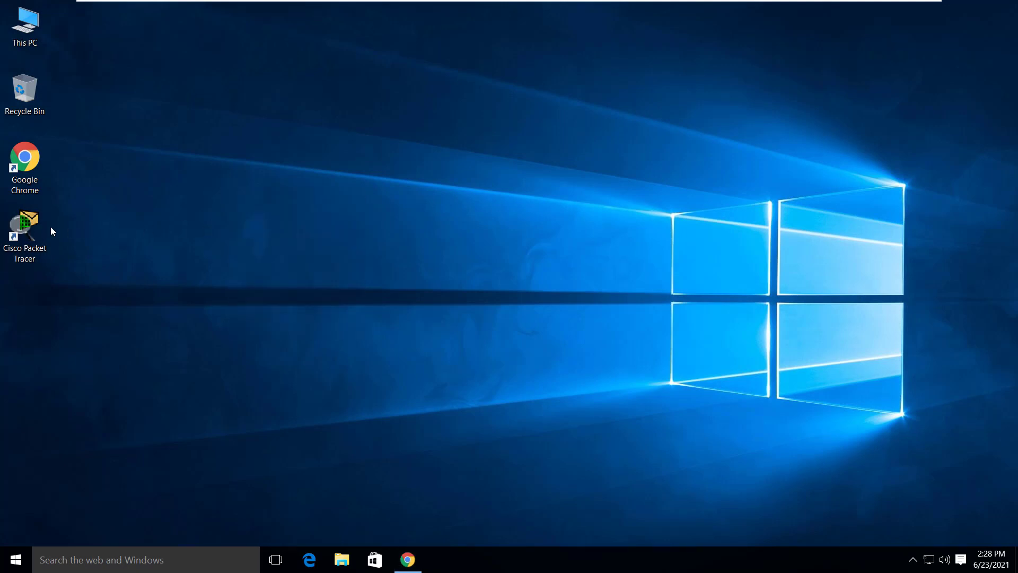
pyautogui.doubleClick(22, 224)
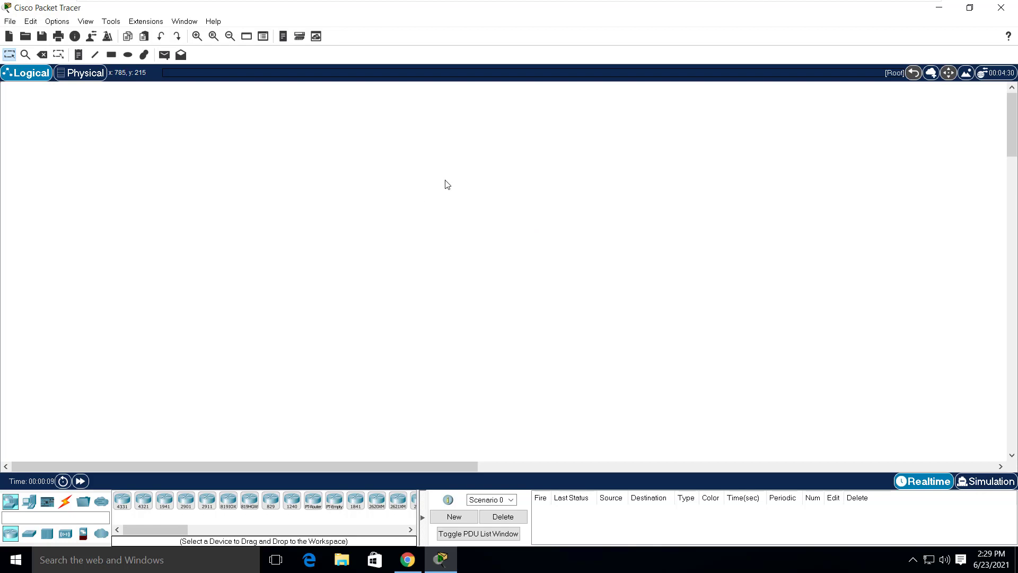
pyautogui.click(1001, 9)
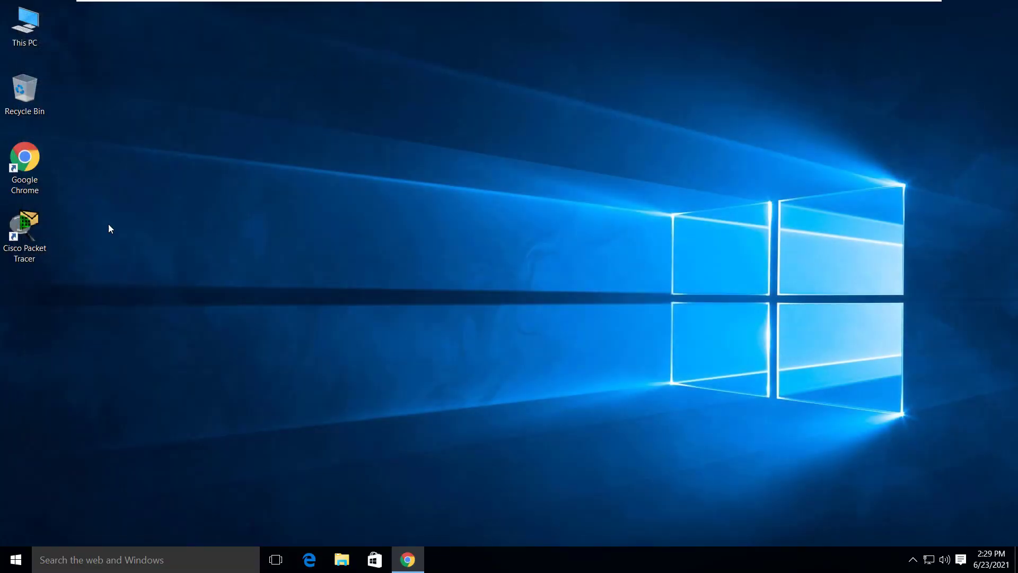
pyautogui.click(25, 232)
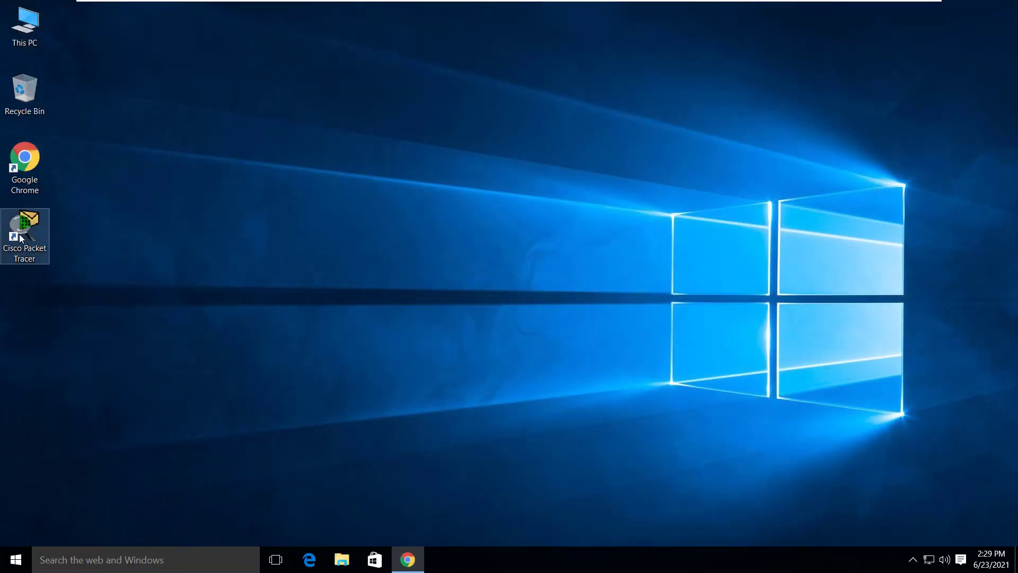
pyautogui.click(448, 238)
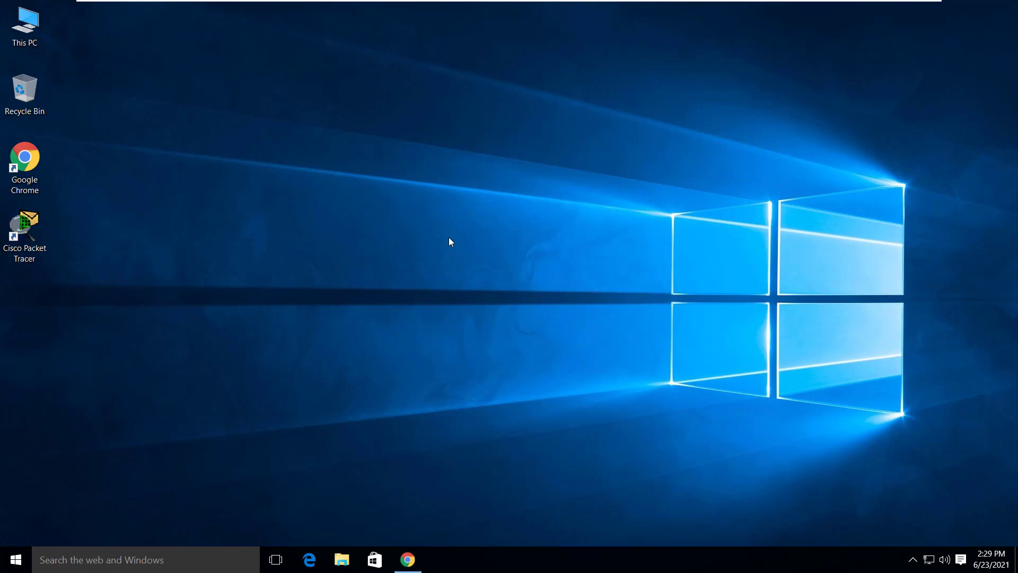
# - Restart Windows with Alt+F4, sign back in, and relaunch Cisco Packet Tracer from its shortcut
pyautogui.hotkey('alt', 'F4')
pyautogui.press('Return')
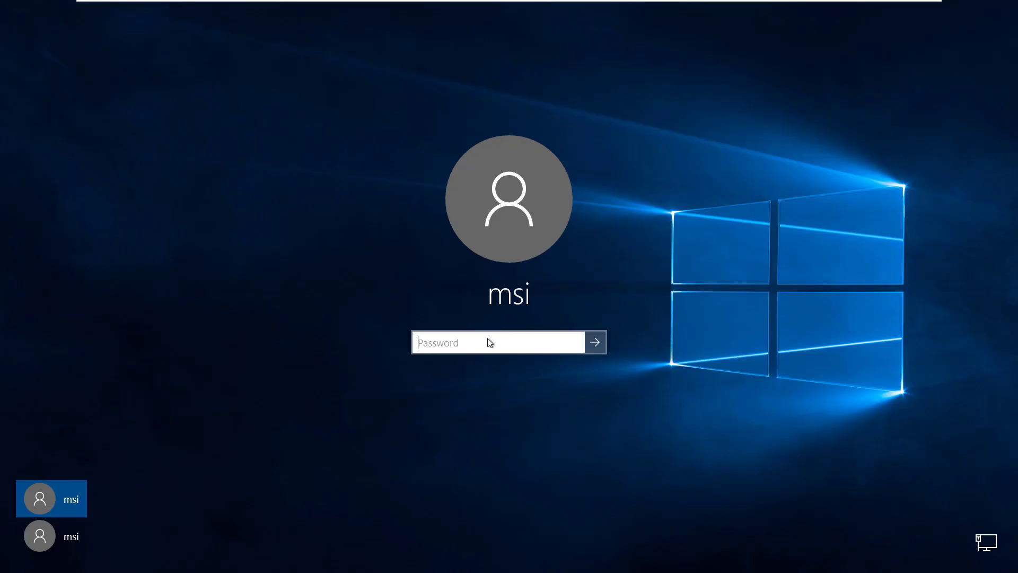
pyautogui.write('******')
pyautogui.press('Return')
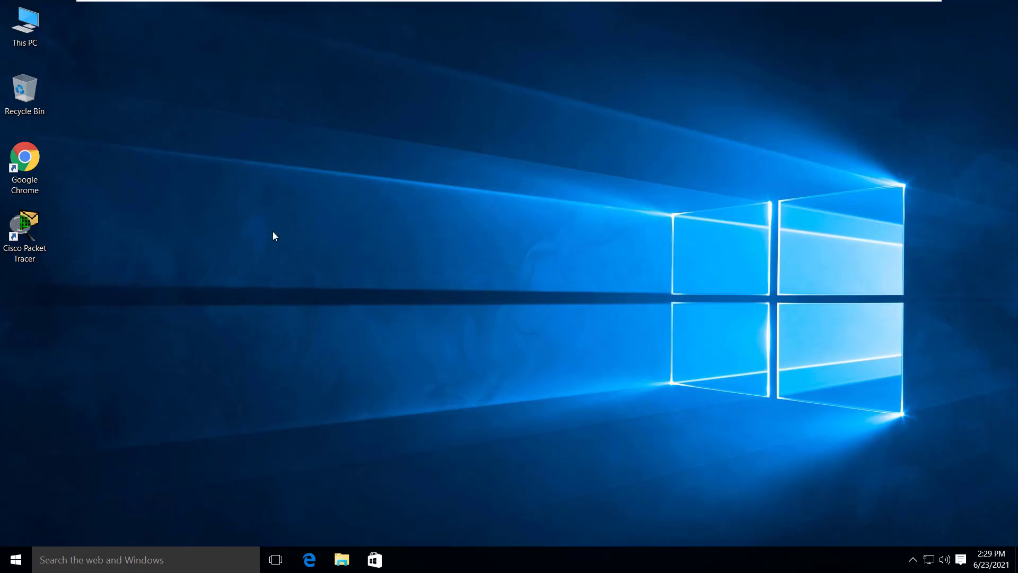
pyautogui.rightClick(211, 216)
pyautogui.doubleClick(15, 224)
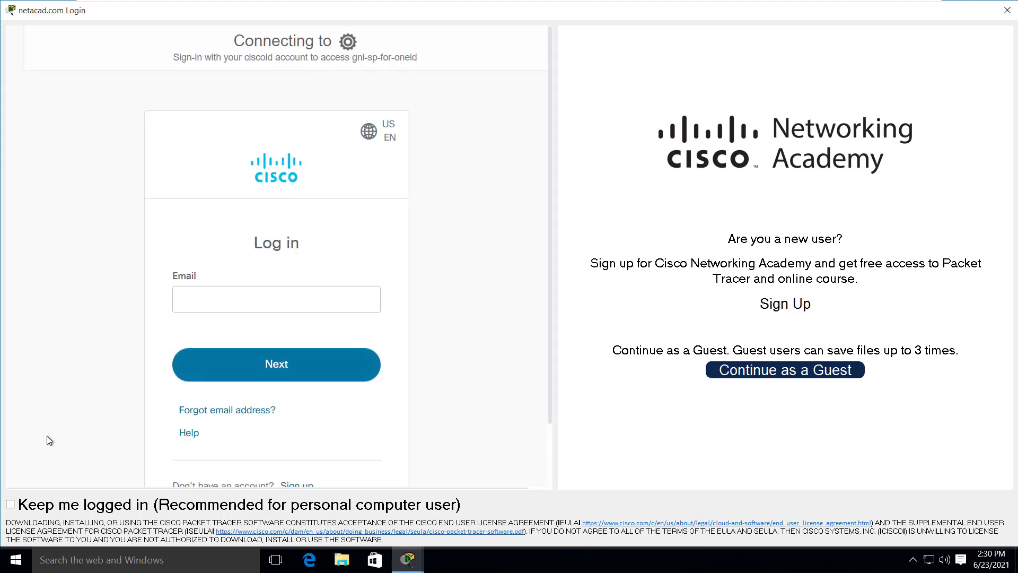
# - Sign in with the Networking Academy account e-mail and password, with Keep me logged in ticked
pyautogui.click(188, 309)
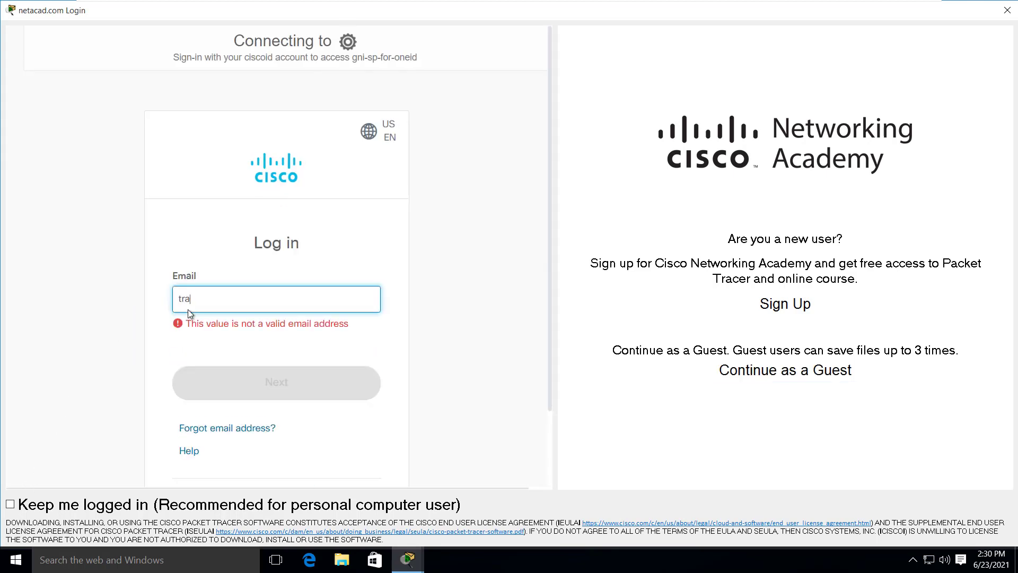
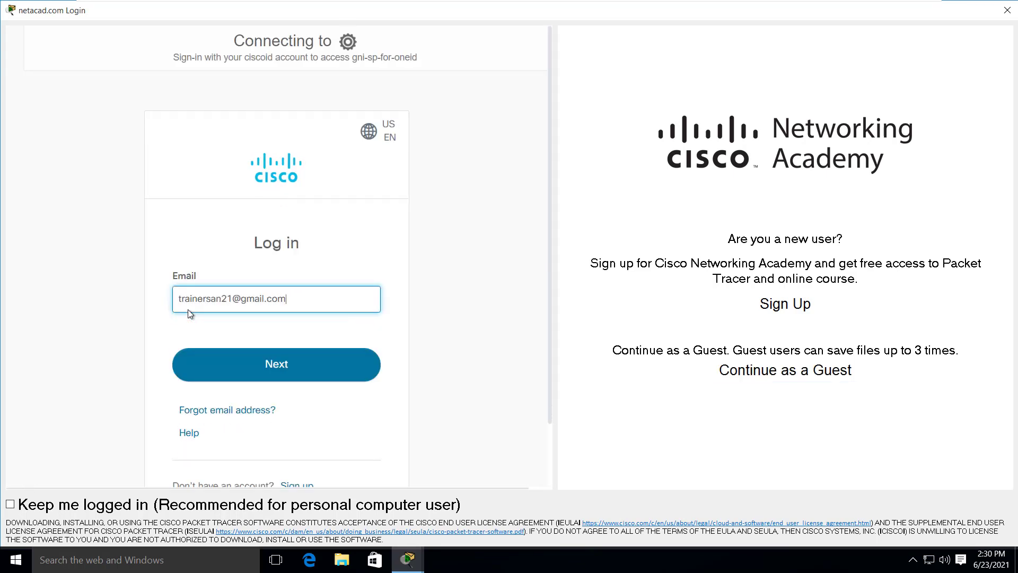
pyautogui.click(197, 362)
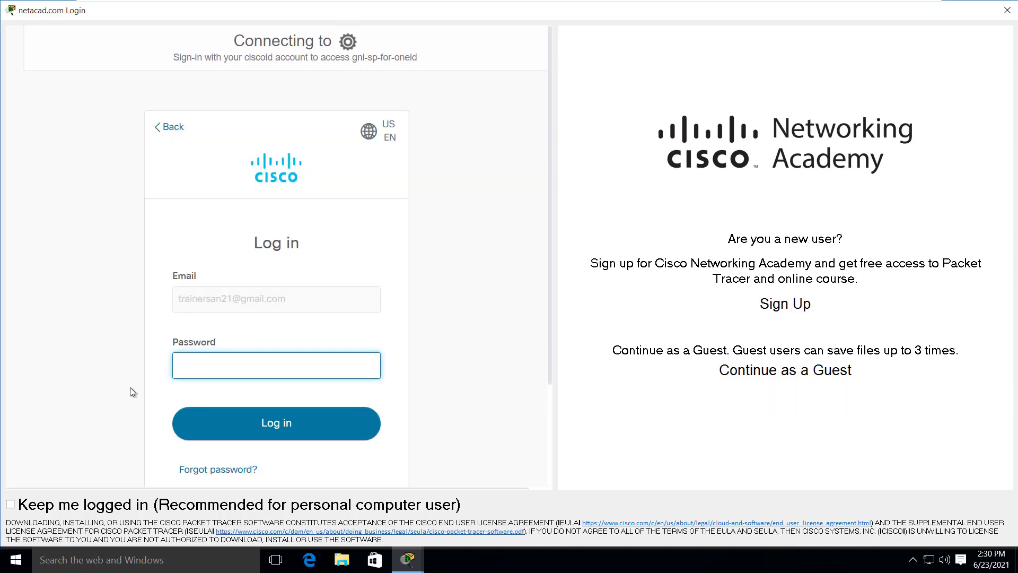
pyautogui.click(9, 504)
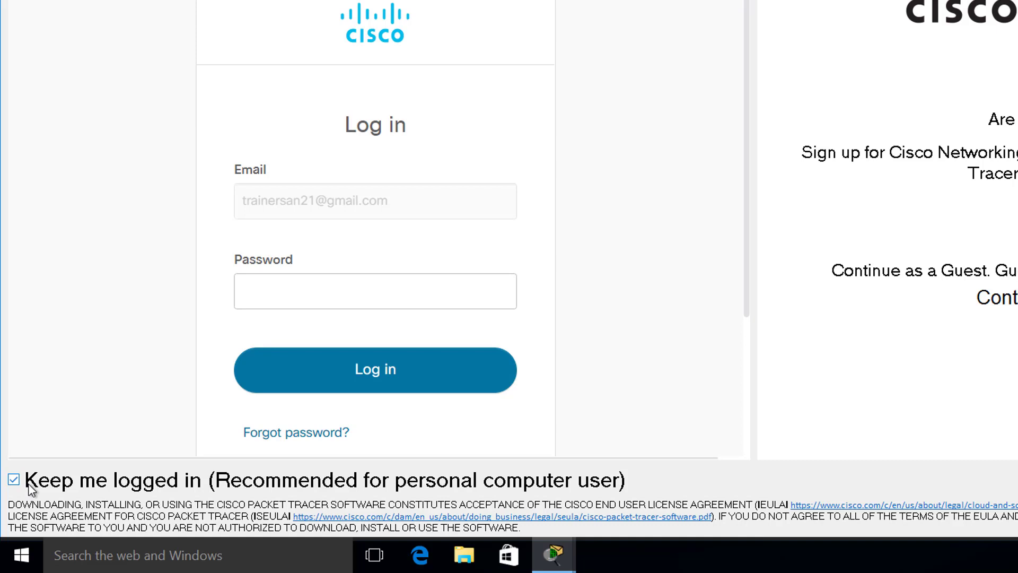
pyautogui.click(316, 287)
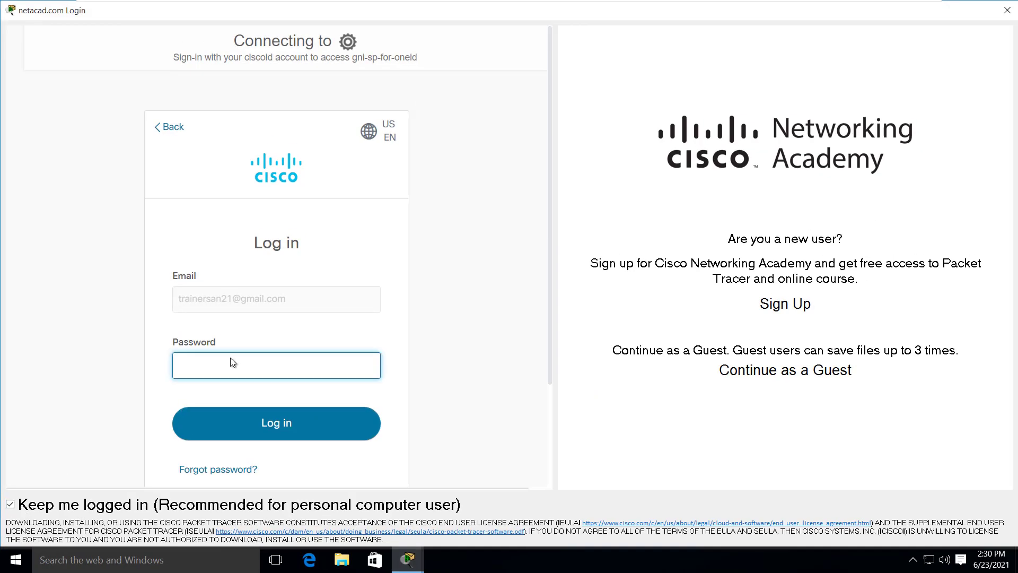
pyautogui.write('••••••••••••••')
pyautogui.click(256, 422)
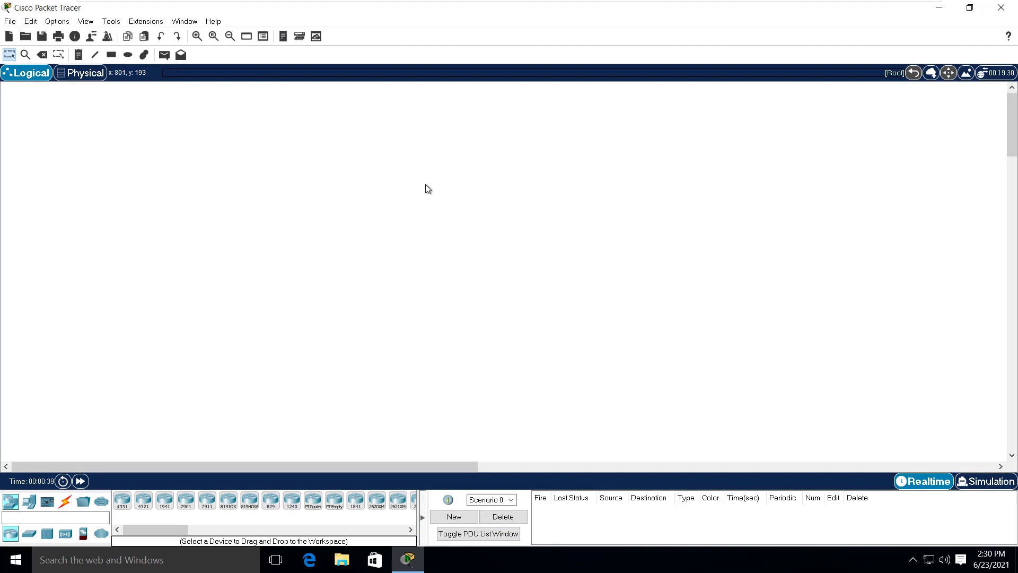
# - Close the Cisco Packet Tracer window to return to the Windows desktop
pyautogui.click(995, 14)
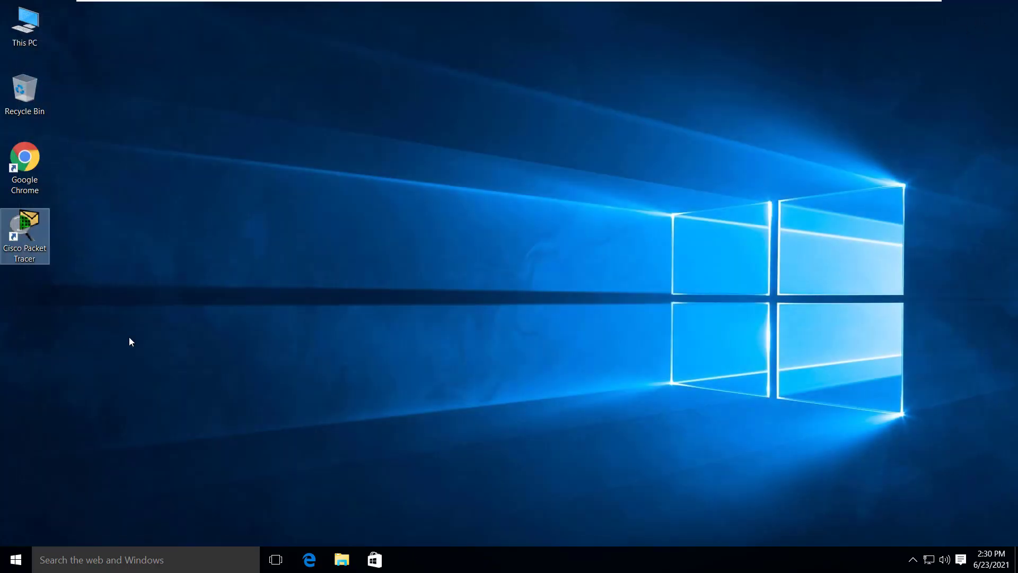